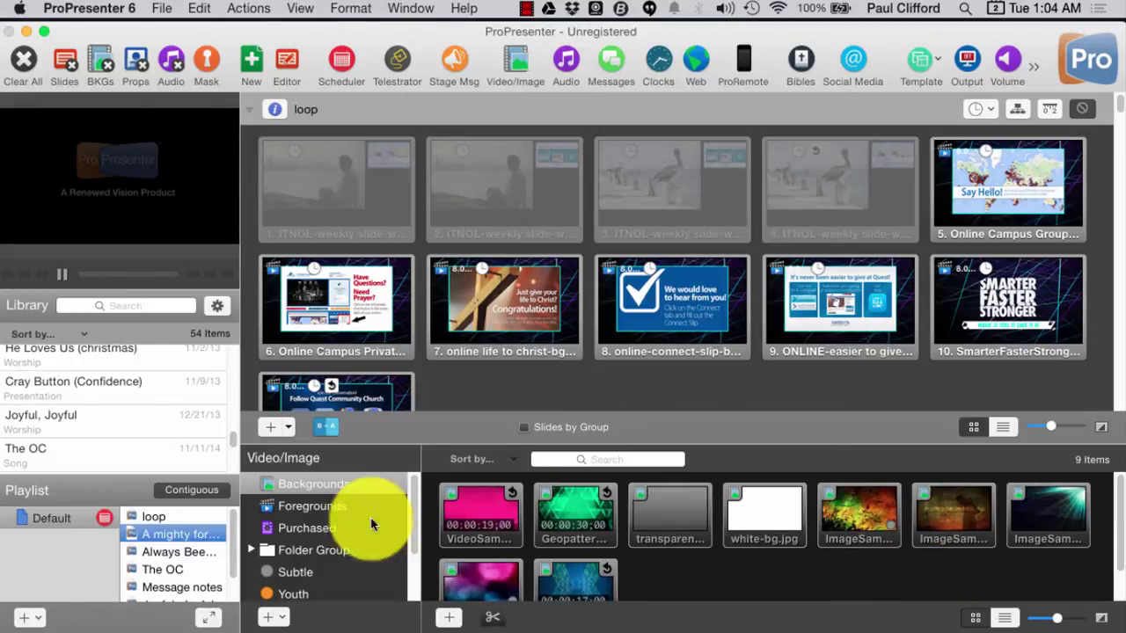
# Delete the Default playlist and create a new playlist named 20150602.
pyautogui.rightClick(30, 519)
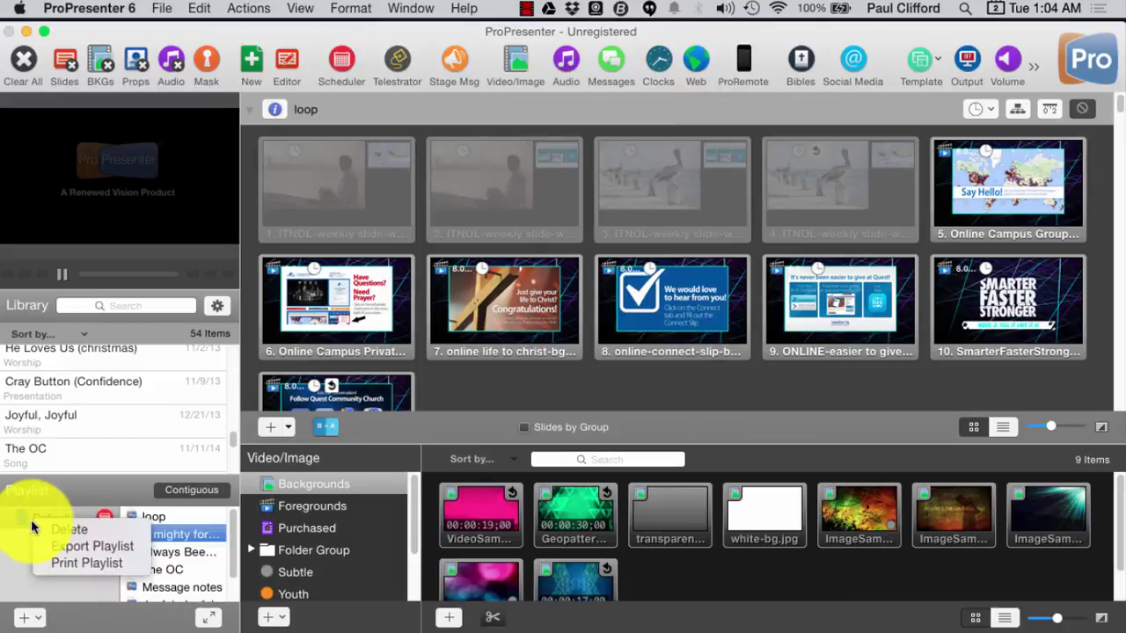
pyautogui.click(42, 533)
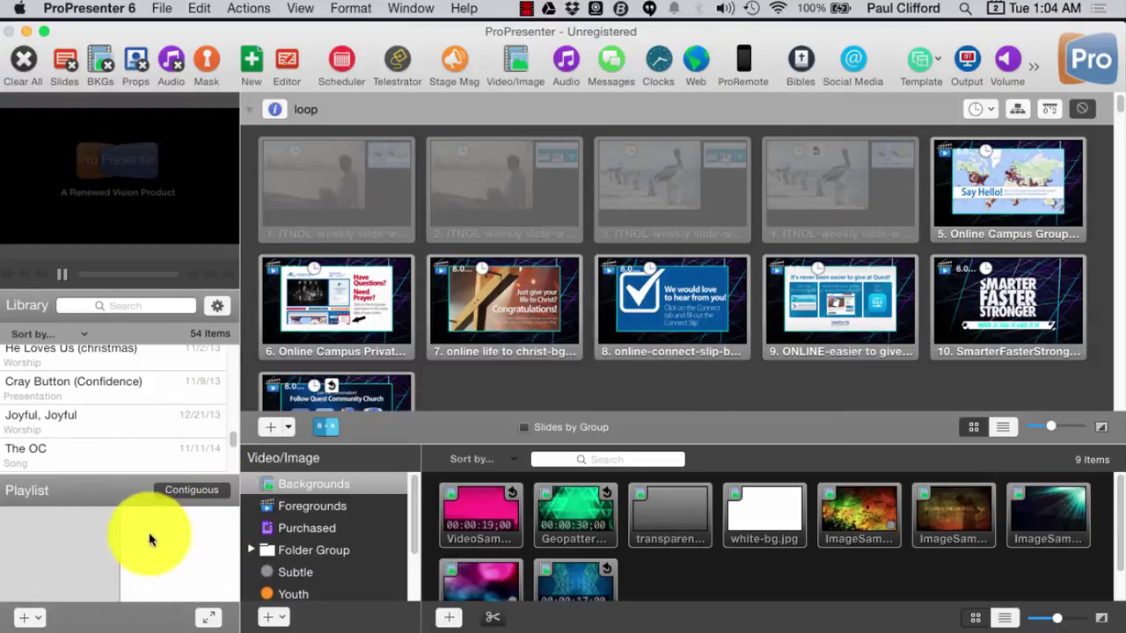
pyautogui.click(25, 619)
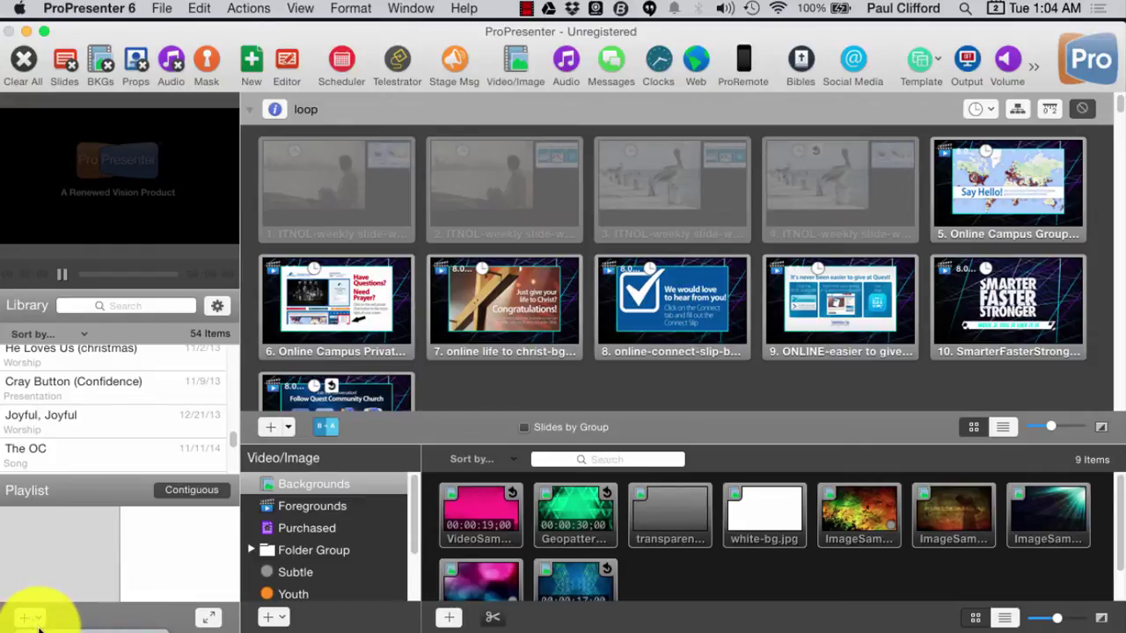
pyautogui.click(24, 618)
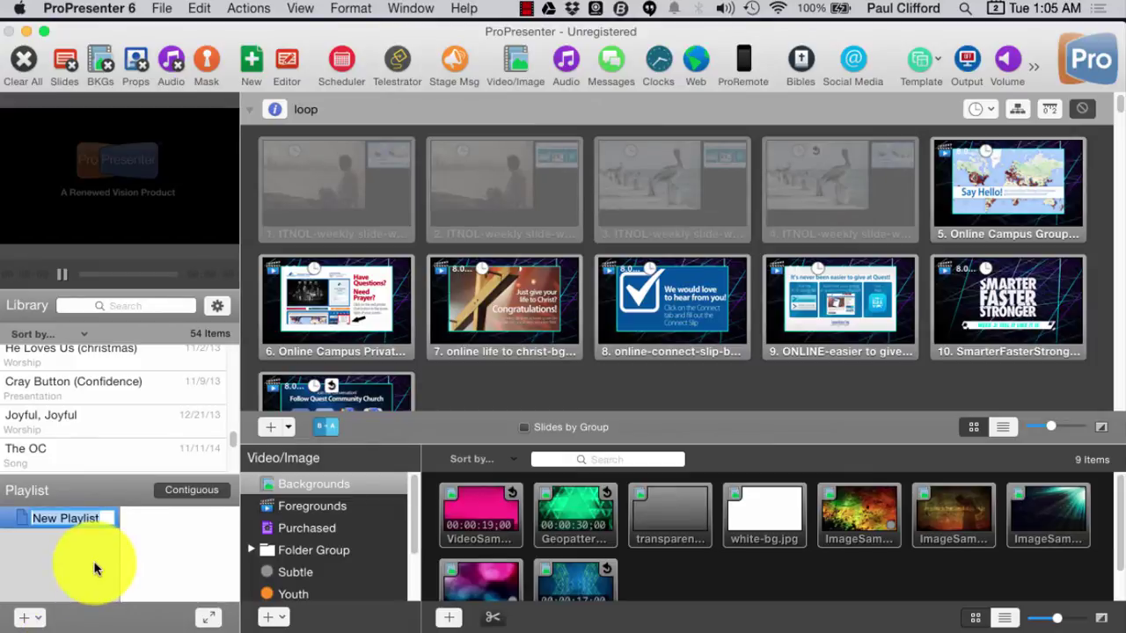
pyautogui.write('20150602')
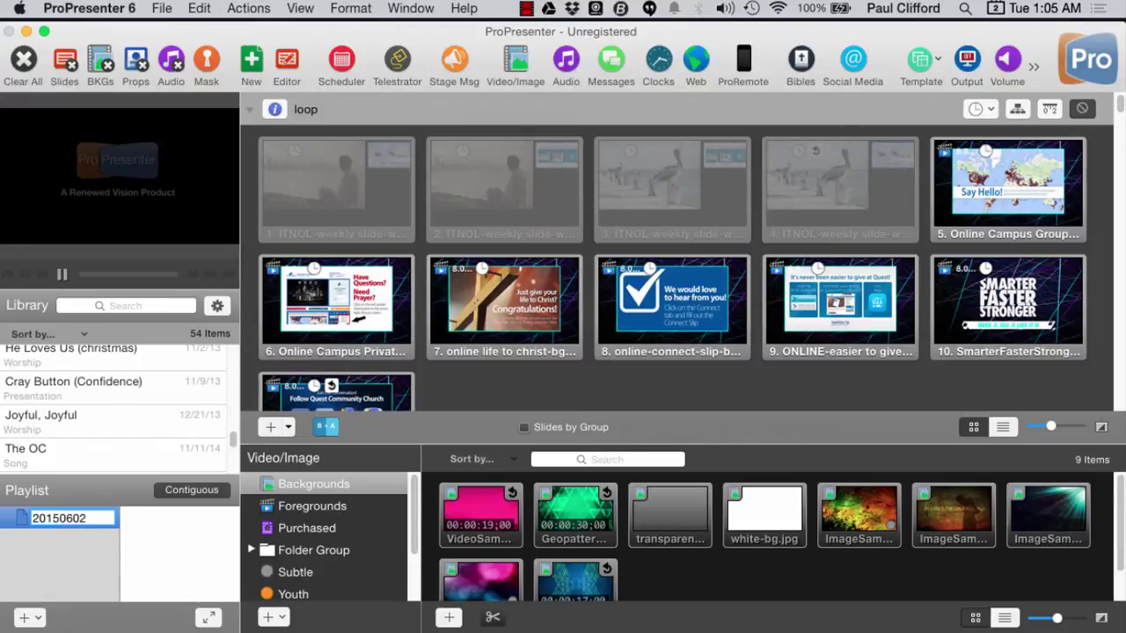
pyautogui.click(50, 557)
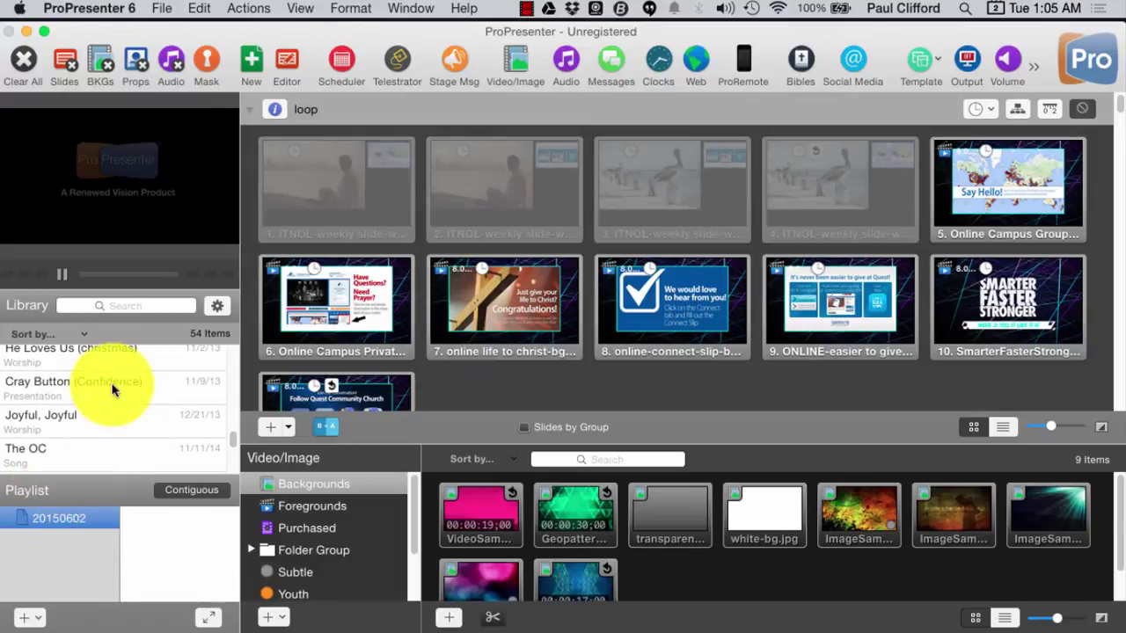
# Start a new presentation for the 20150602 playlist and name the file And Can It Be.
pyautogui.scroll(15, 86, 400)
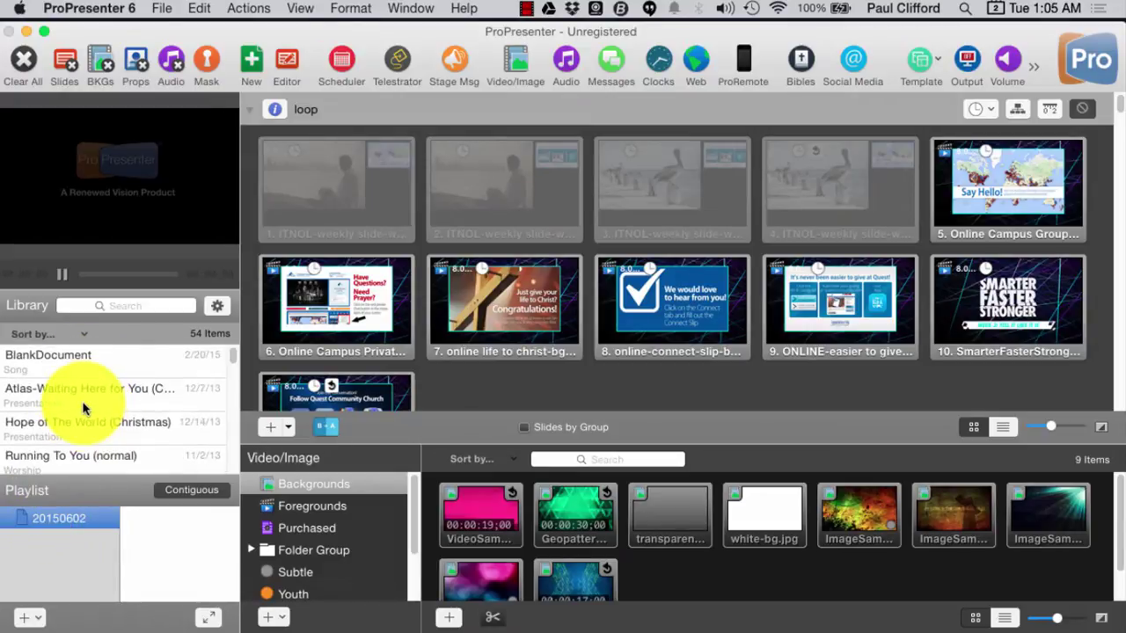
pyautogui.scroll(-10, 84, 407)
pyautogui.scroll(10, 83, 407)
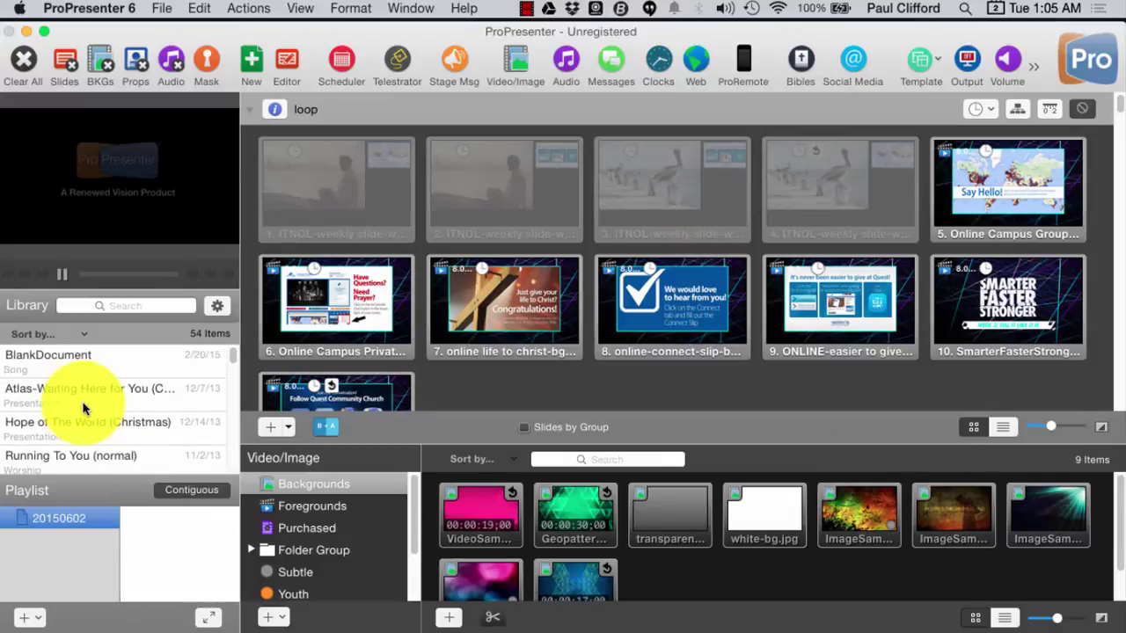
pyautogui.click(25, 618)
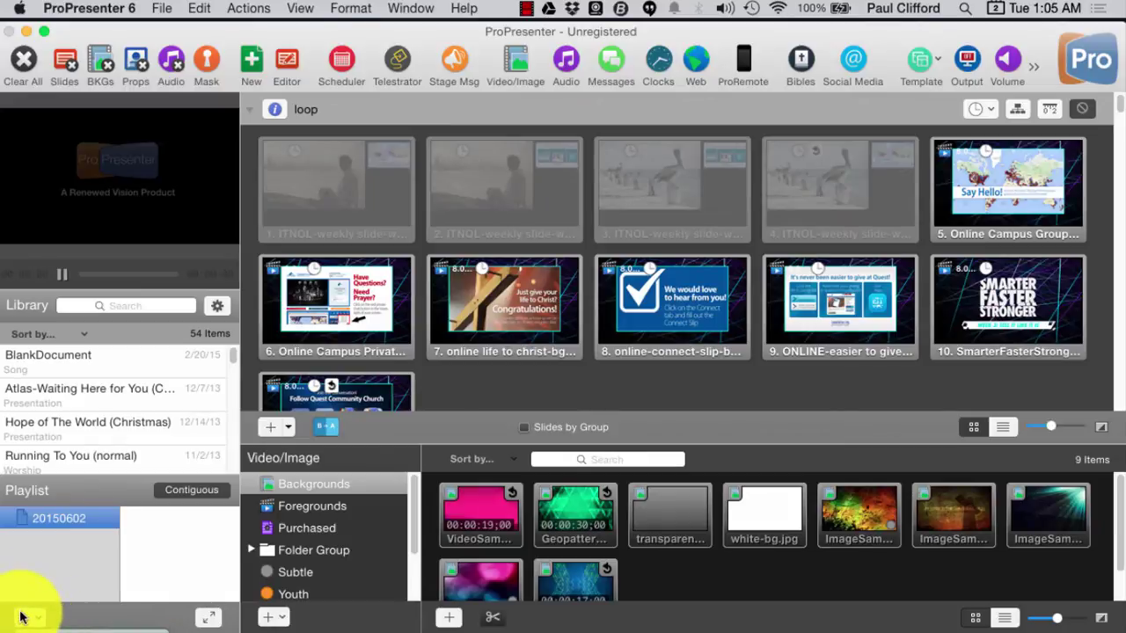
pyautogui.click(65, 632)
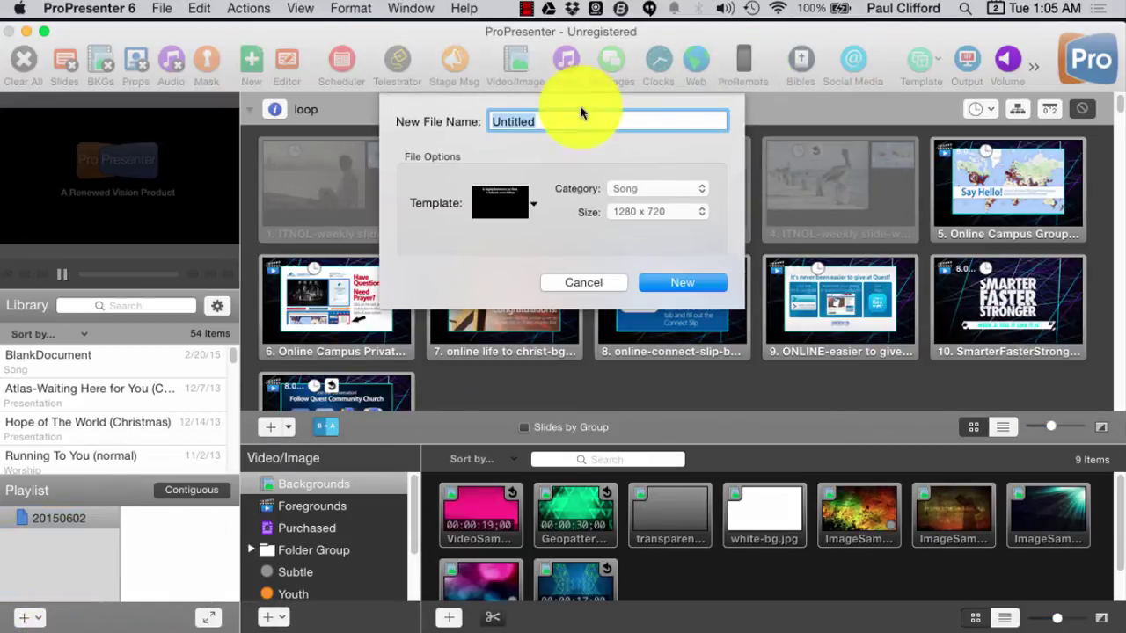
pyautogui.press('BackSpace')
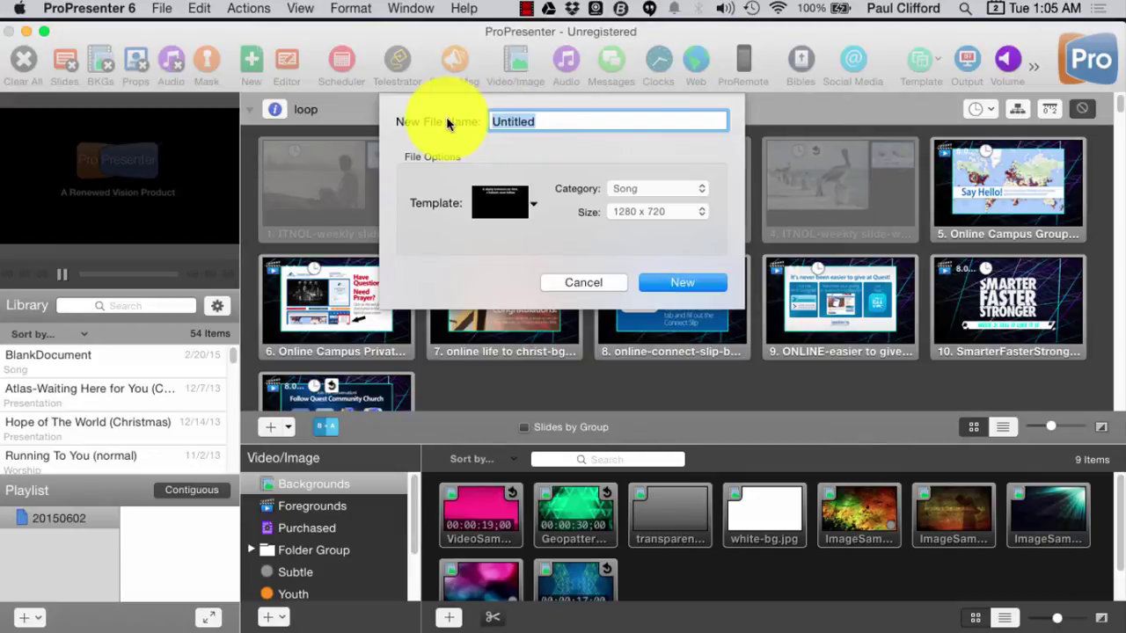
pyautogui.write('And')
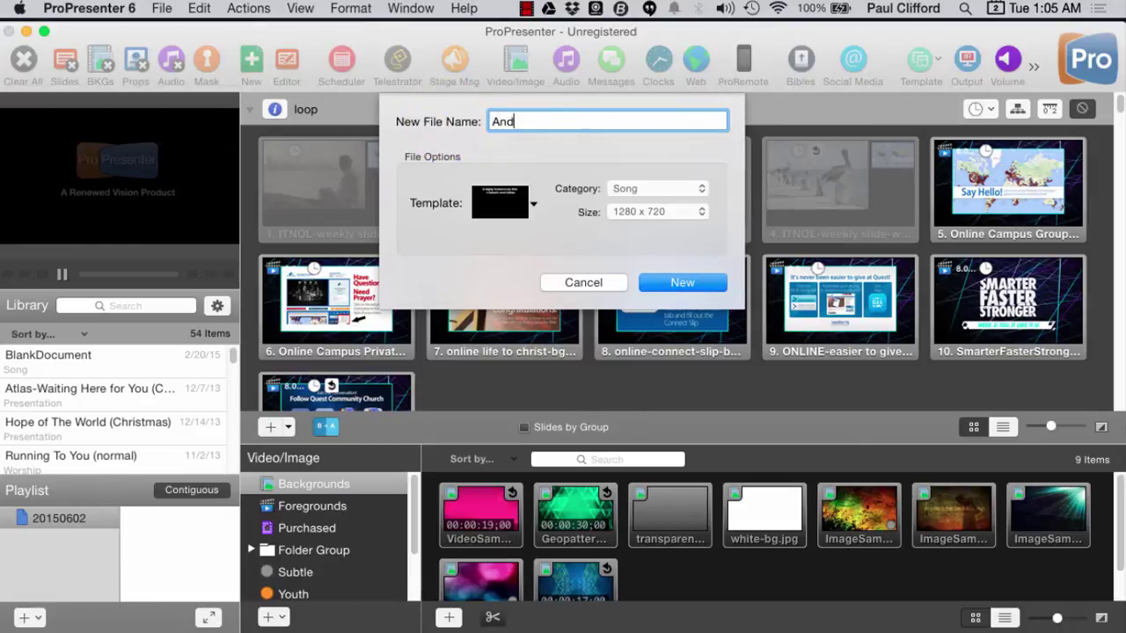
pyautogui.write(' Can It Be')
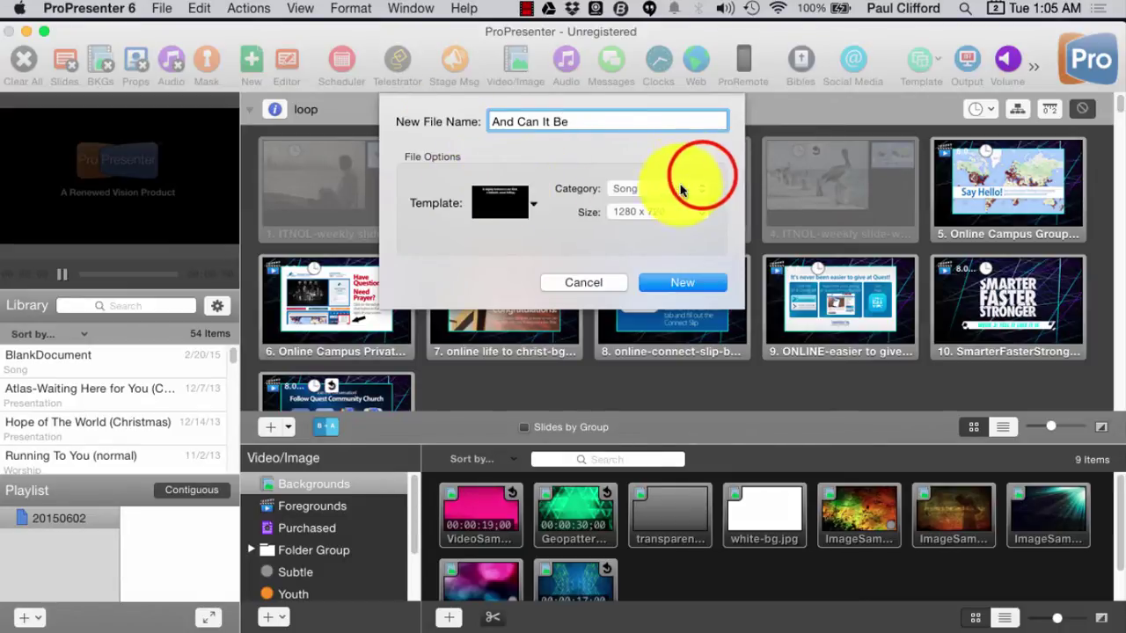
# Review the category and template choices, keep the Song category and the preselected template, and create the file.
pyautogui.click(699, 188)
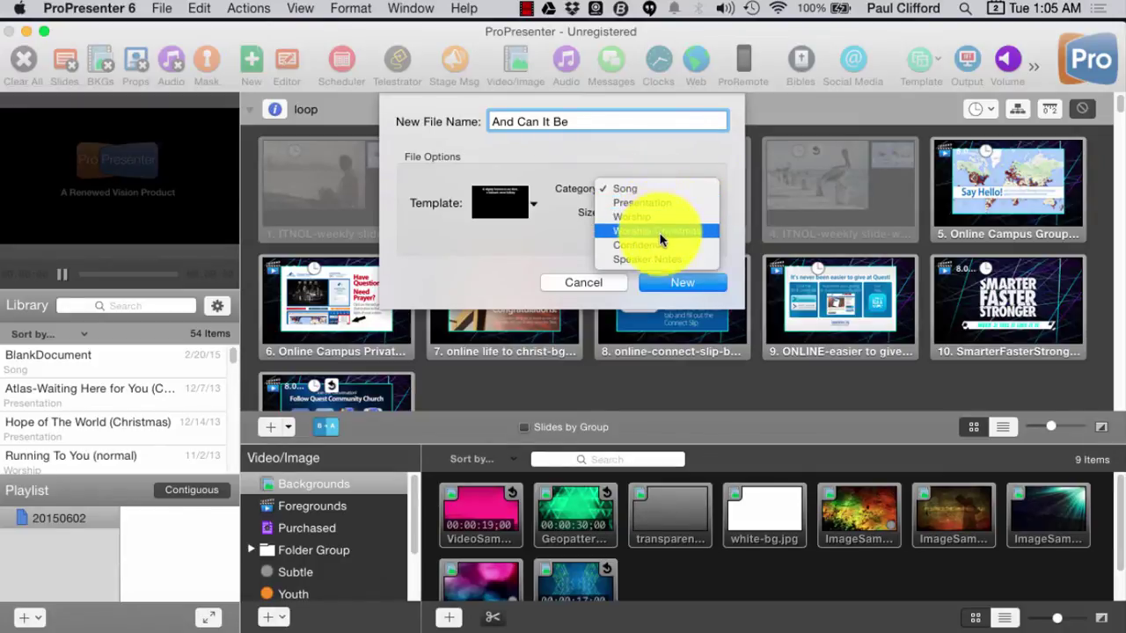
pyautogui.click(547, 236)
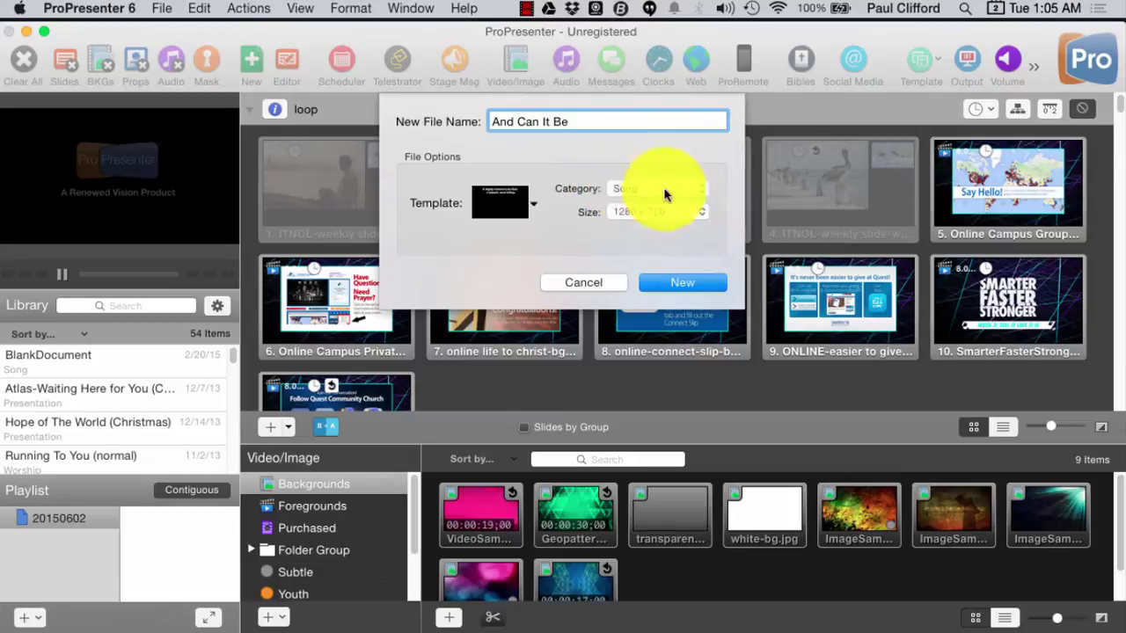
pyautogui.click(535, 206)
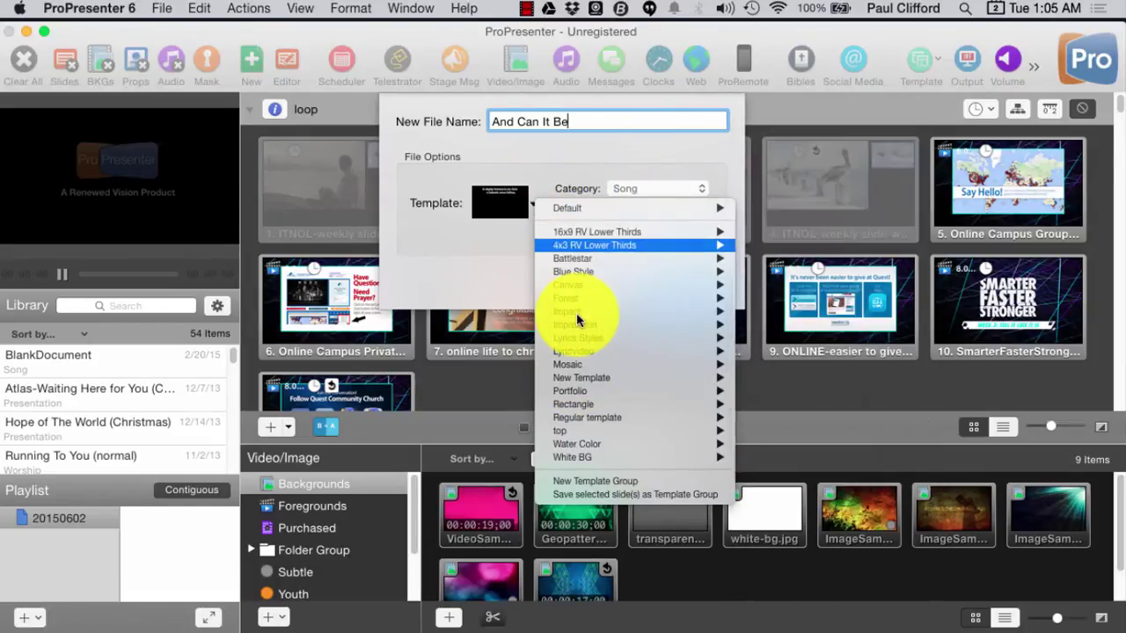
pyautogui.moveTo(581, 273)
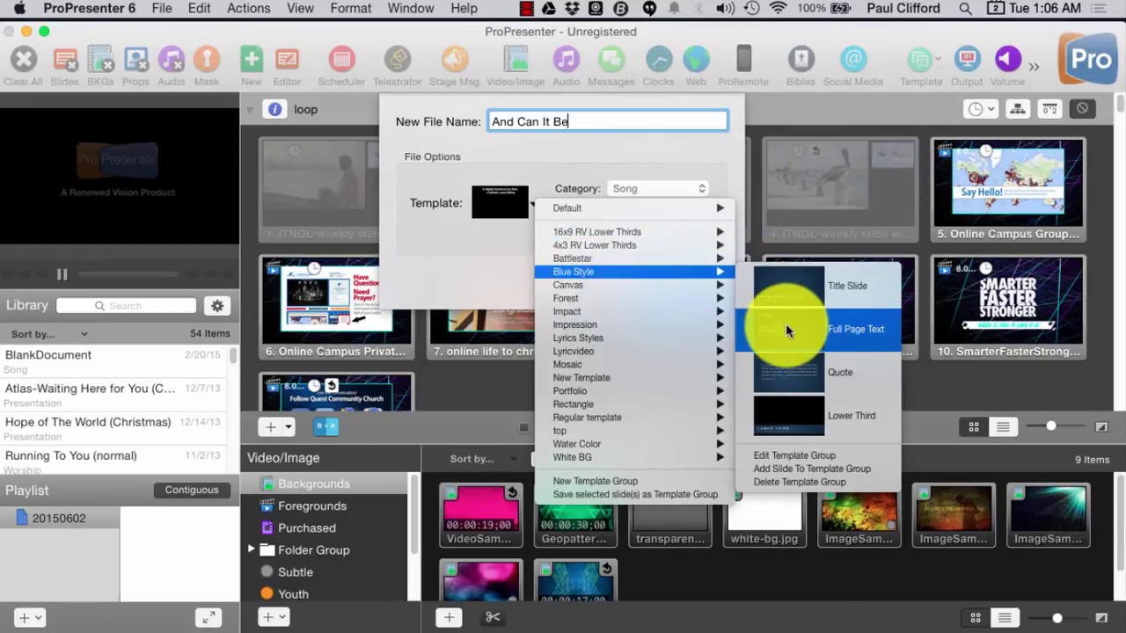
pyautogui.click(494, 239)
pyautogui.click(488, 242)
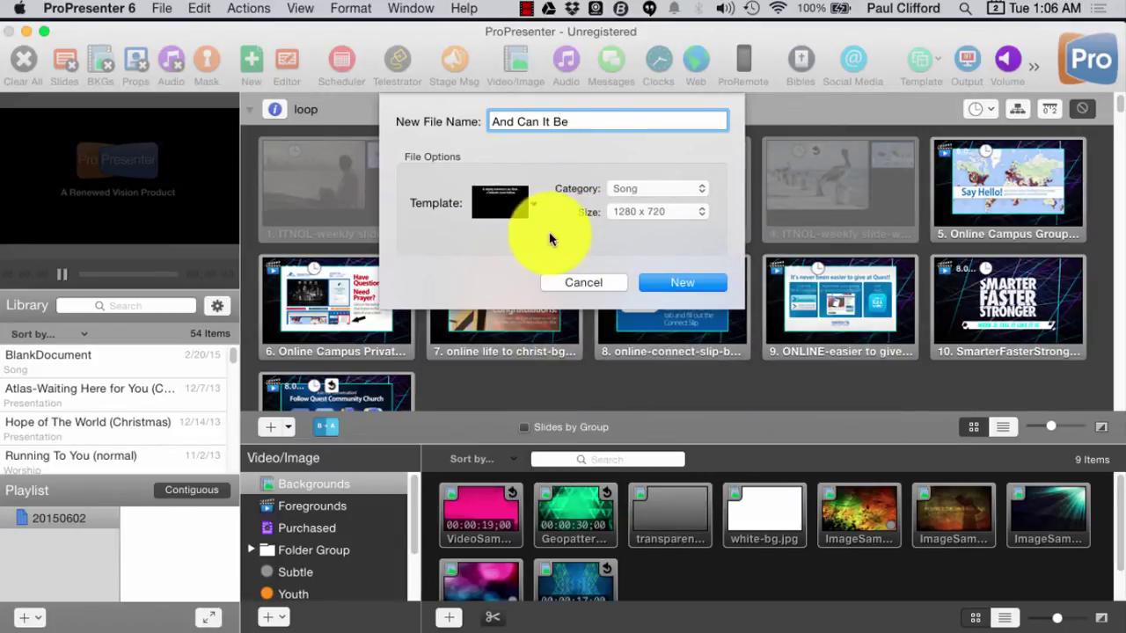
pyautogui.click(694, 283)
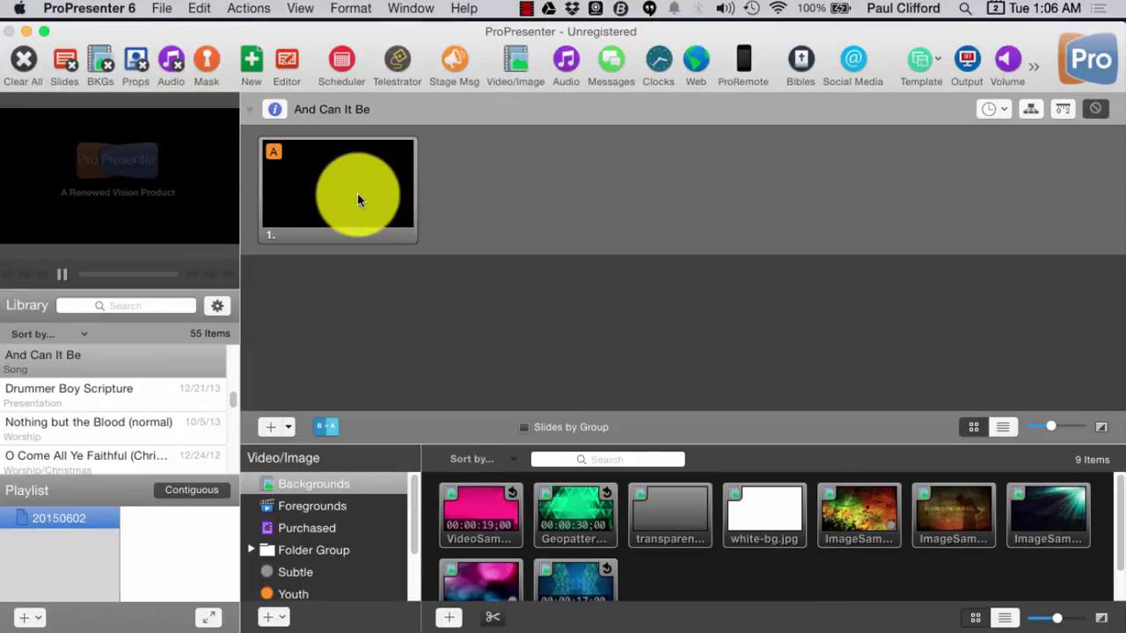
# Open the first slide of And Can It Be in the slide editor.
pyautogui.click(338, 177)
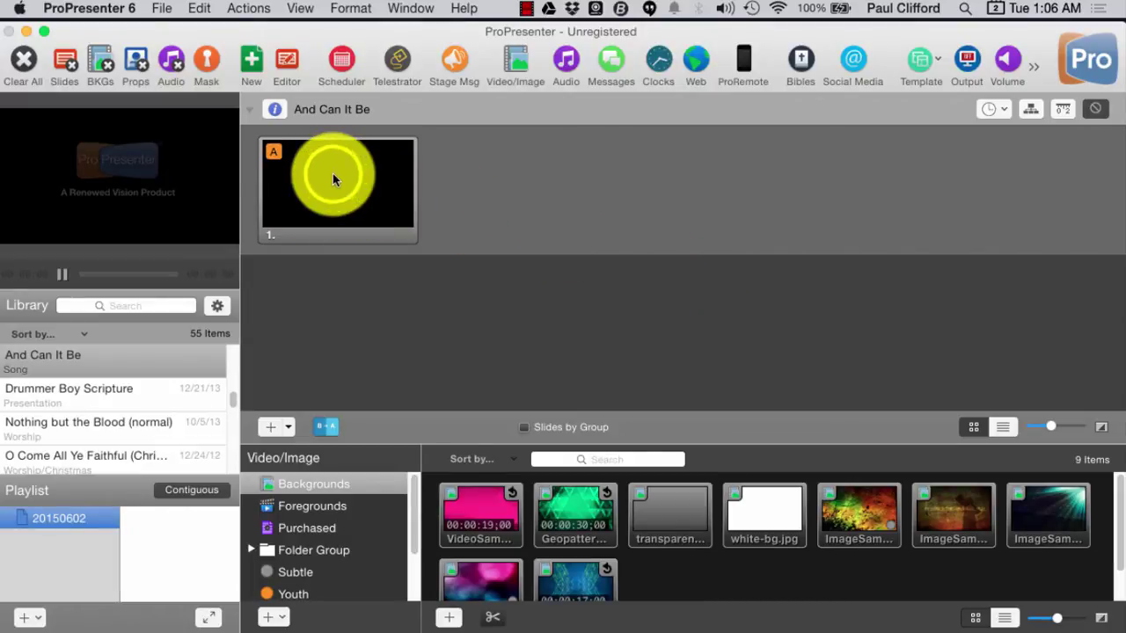
pyautogui.rightClick(332, 178)
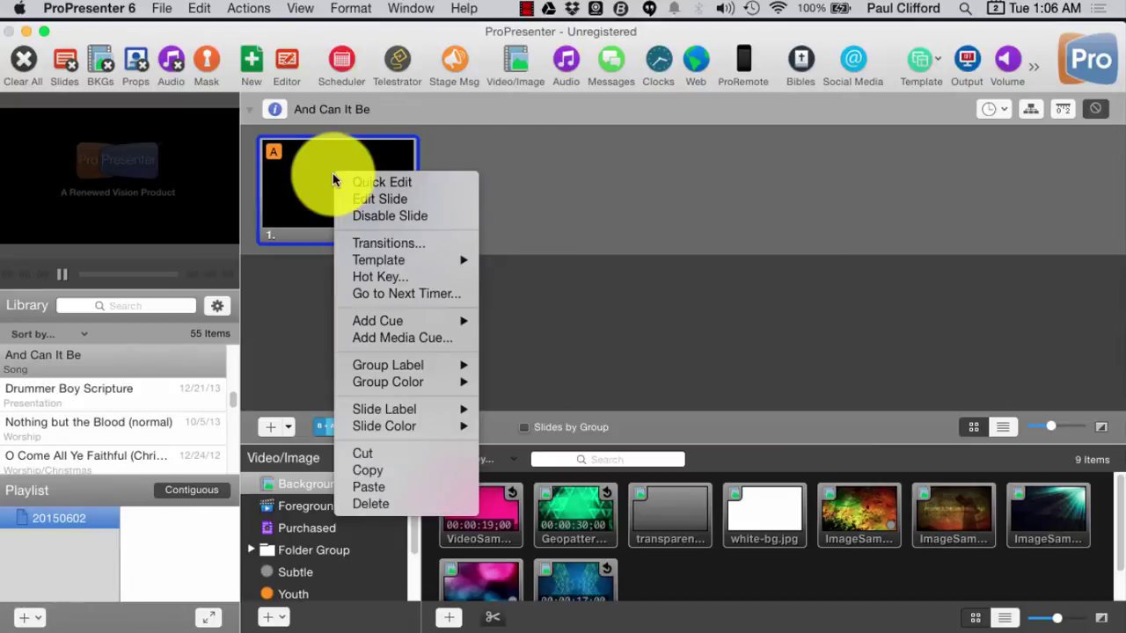
pyautogui.click(370, 201)
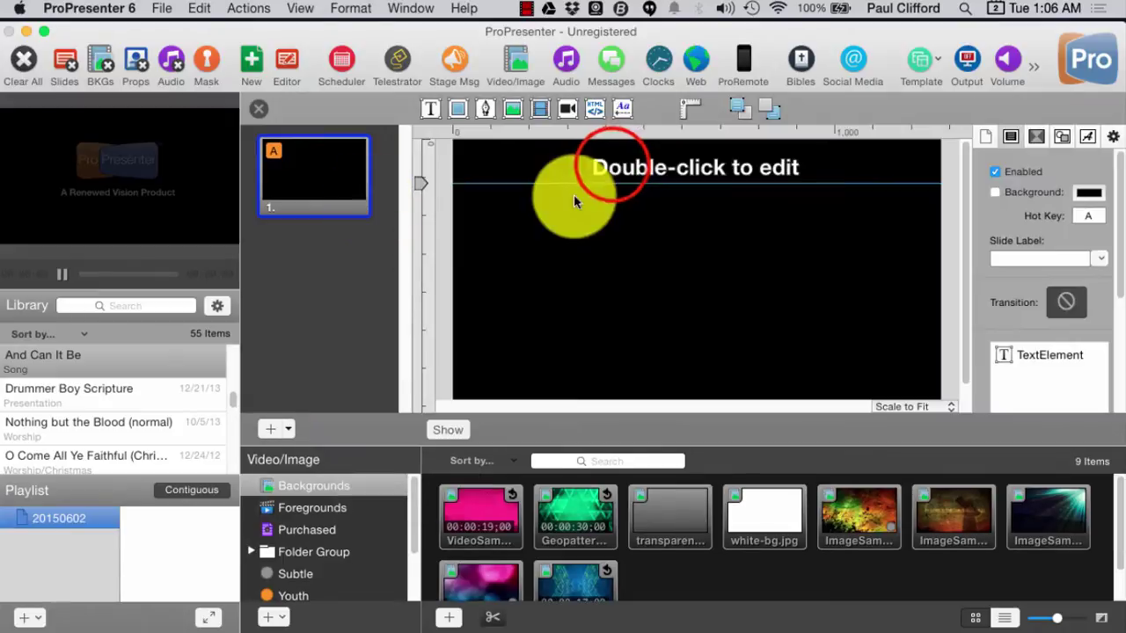
# Replace the slide's placeholder text with the lyric line "And can it be that I should gain," and begin a second line.
pyautogui.click(613, 169)
pyautogui.click(613, 169)
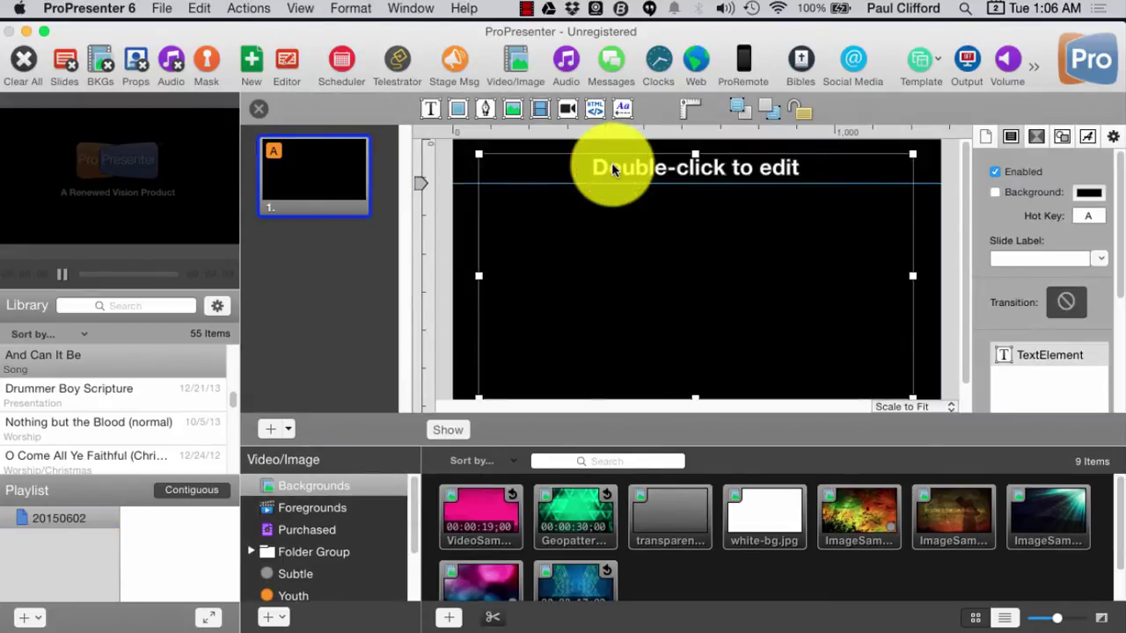
pyautogui.doubleClick(615, 172)
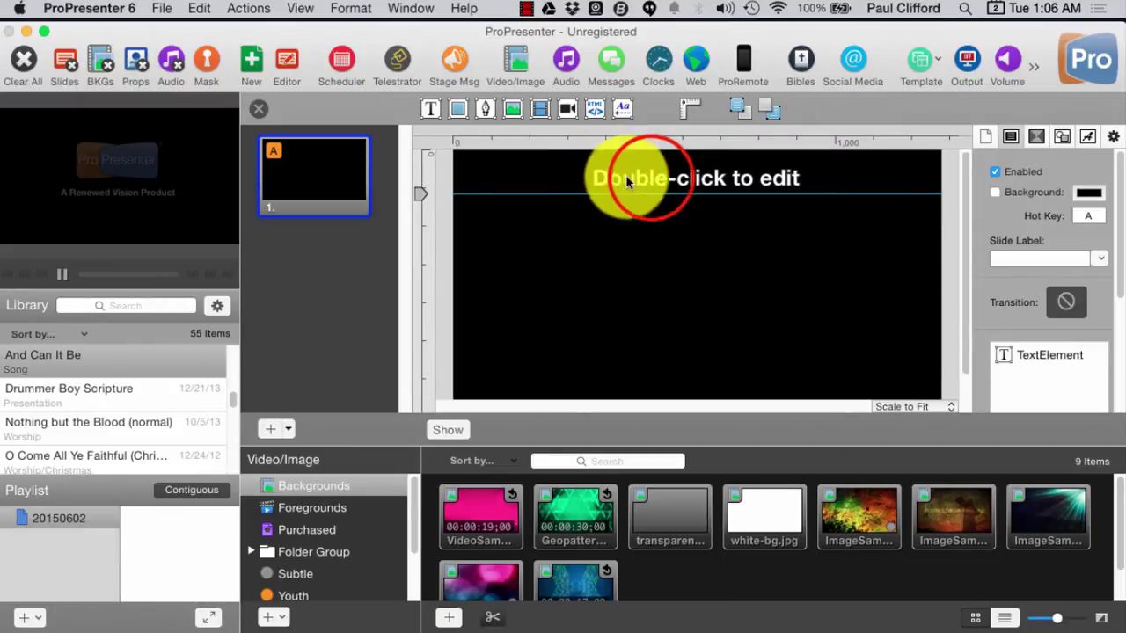
pyautogui.click(649, 176)
pyautogui.doubleClick(650, 179)
pyautogui.click(652, 182)
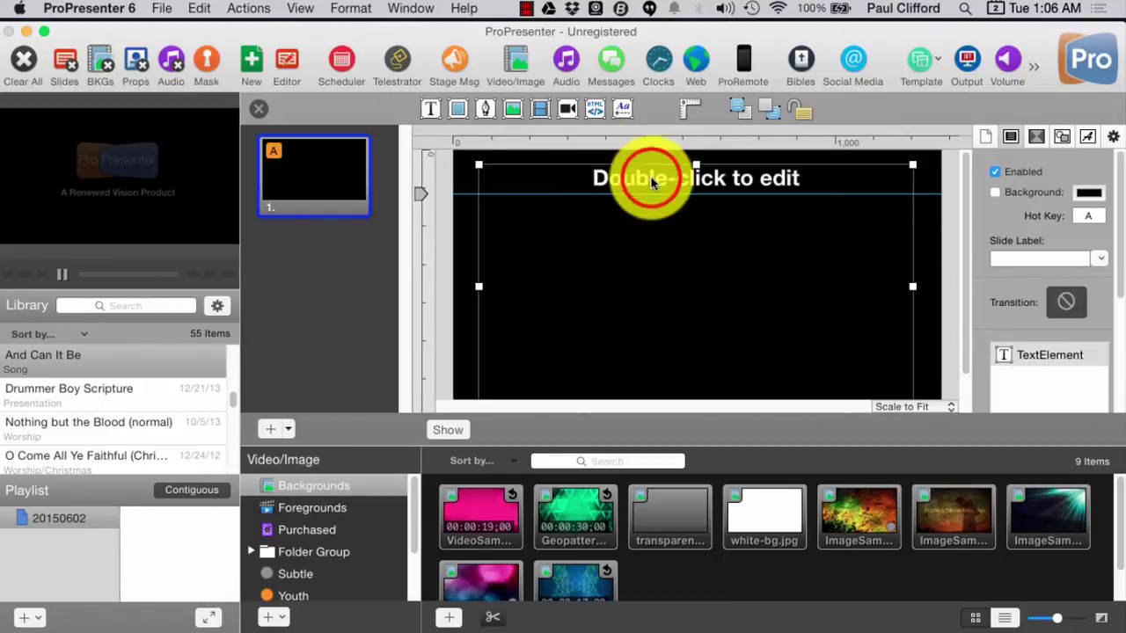
pyautogui.click(651, 180)
pyautogui.click(651, 181)
pyautogui.click(651, 181)
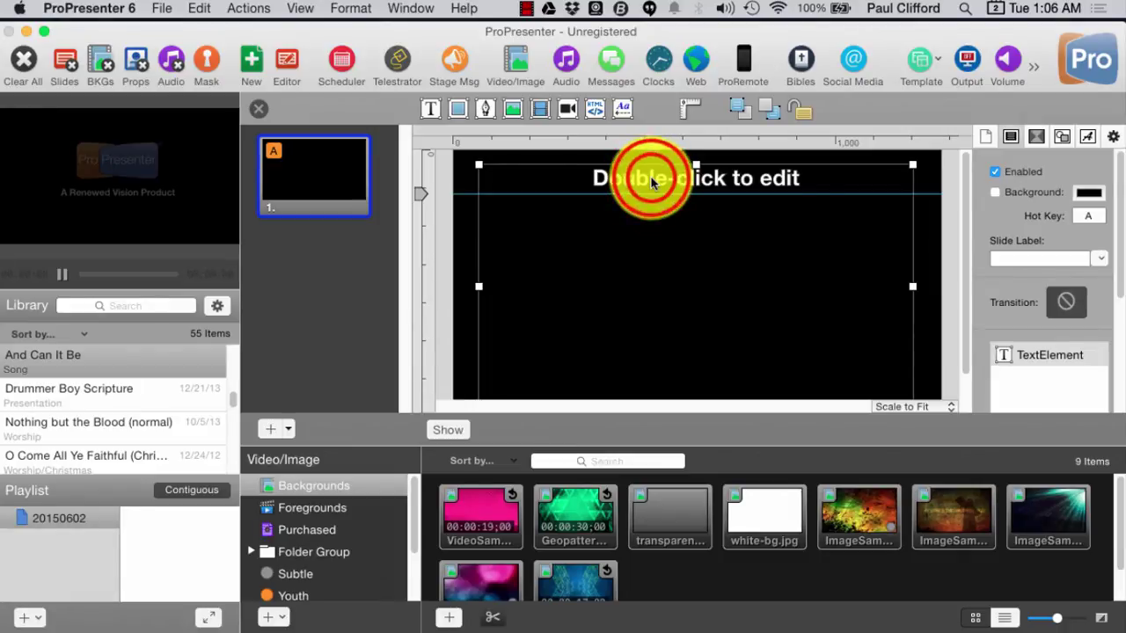
pyautogui.click(650, 180)
pyautogui.click(651, 180)
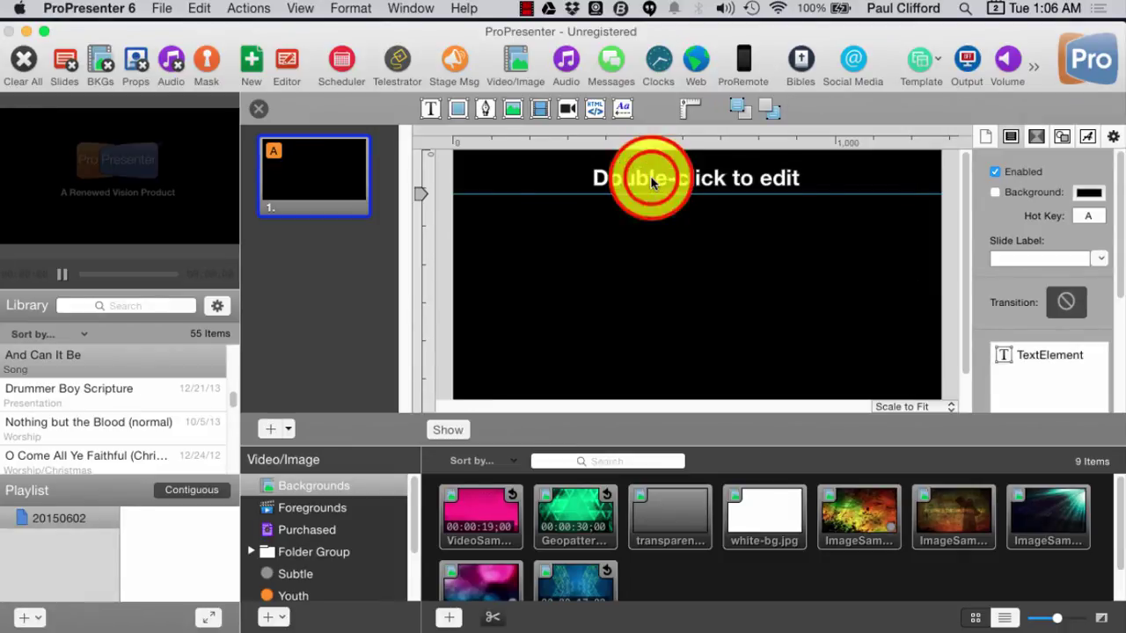
pyautogui.click(651, 180)
pyautogui.doubleClick(651, 180)
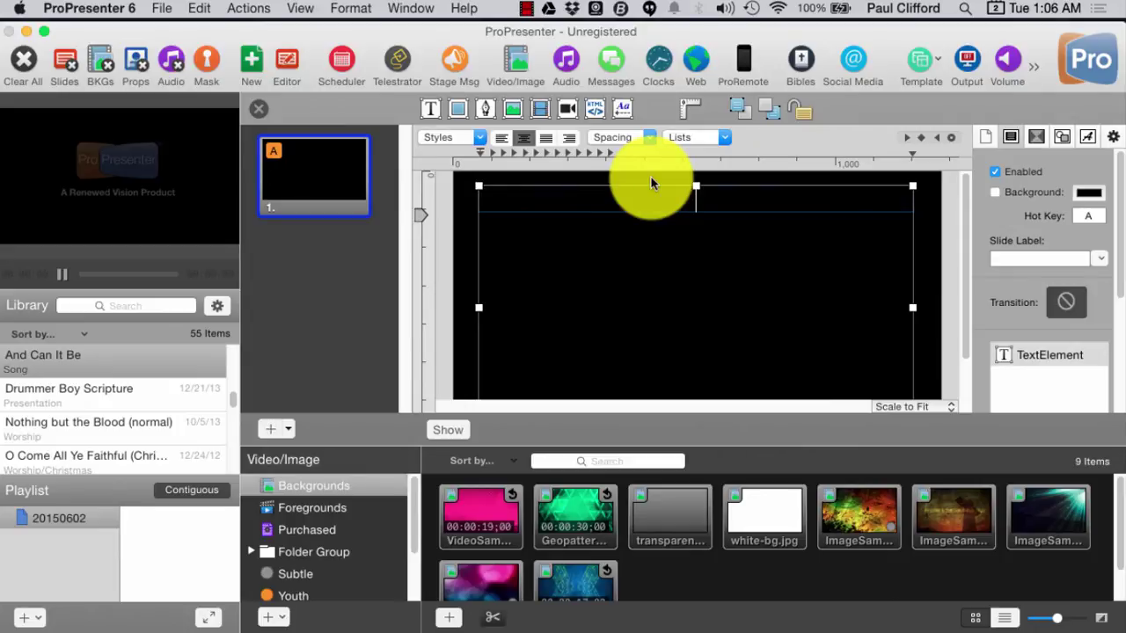
pyautogui.write('And cant')
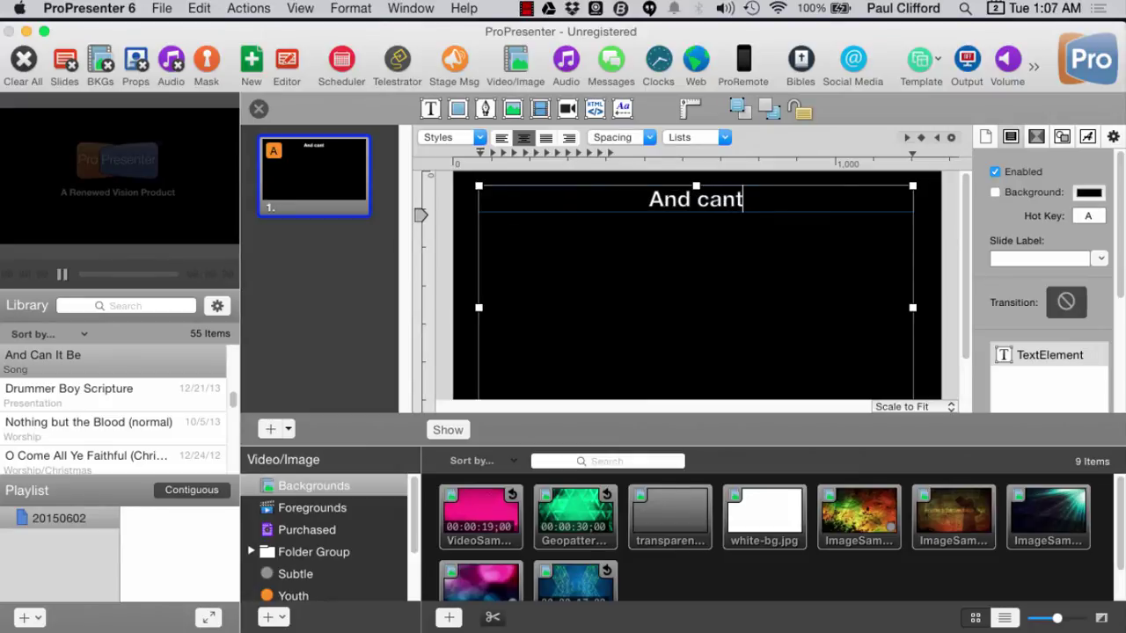
pyautogui.press('BackSpace')
pyautogui.write('it be')
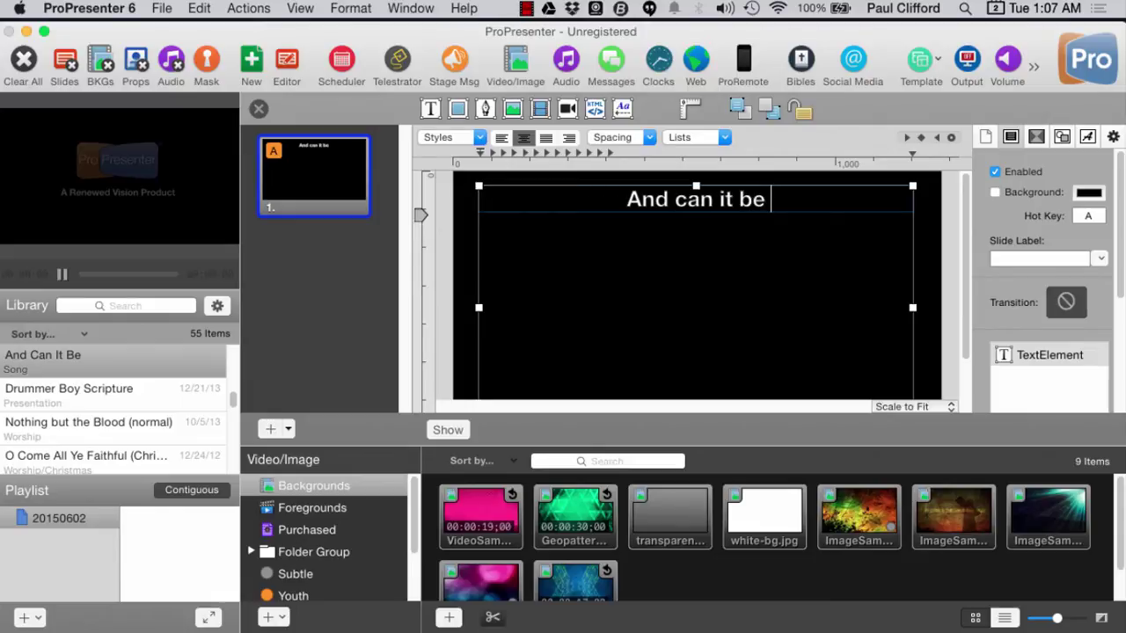
pyautogui.write(' that I shoul')
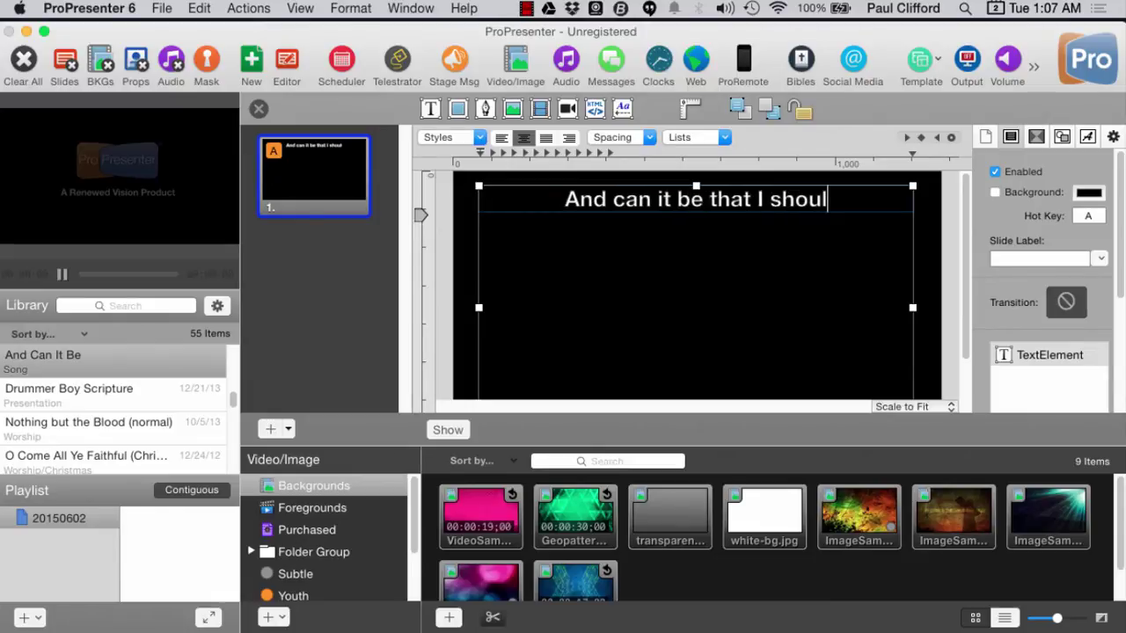
pyautogui.write('d gain')
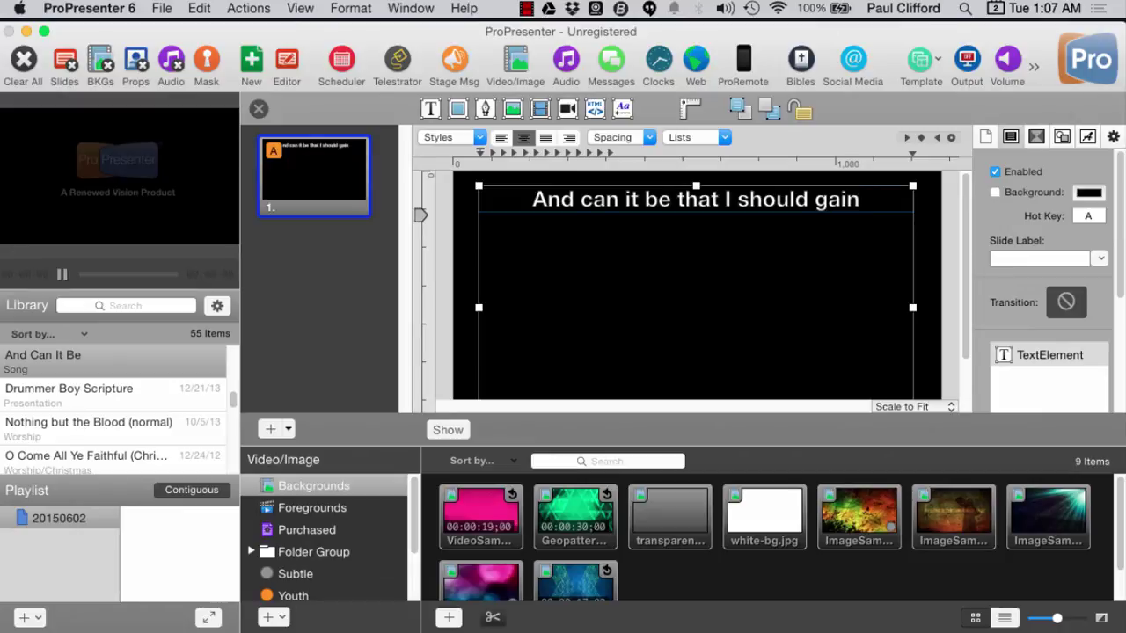
pyautogui.write(',')
pyautogui.press('Return')
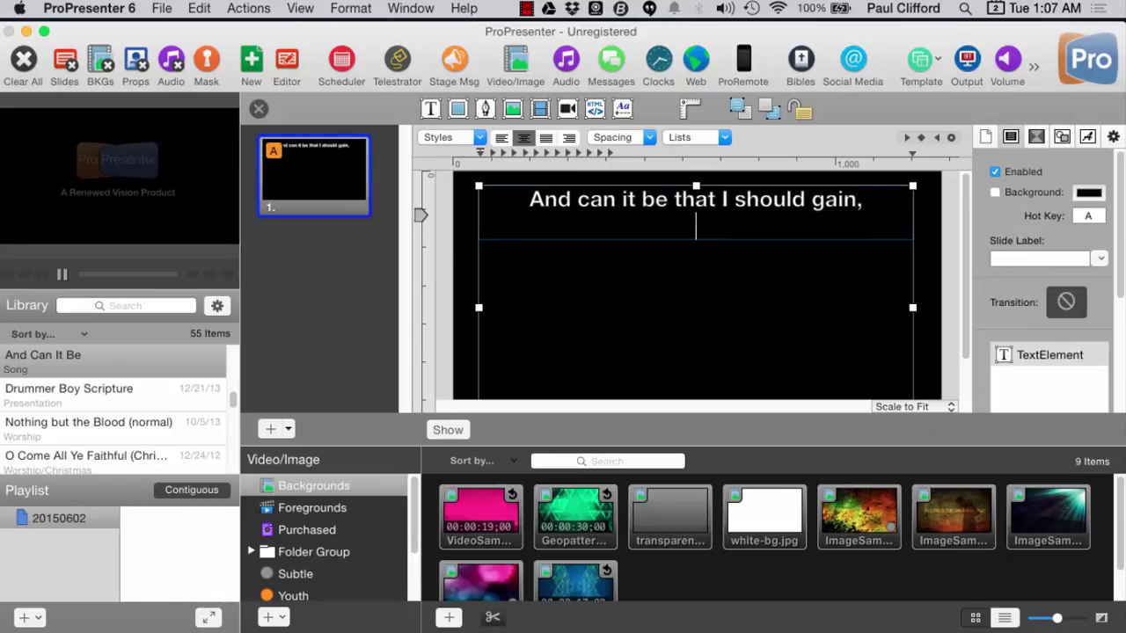
# Enter the second lyric line "an interest in the Savior's blood" on the first slide.
pyautogui.write('an intrest in')
pyautogui.press('BackSpace')
pyautogui.press('BackSpace')
pyautogui.press('BackSpace')
pyautogui.press('BackSpace')
pyautogui.press('BackSpace')
pyautogui.press('BackSpace')
pyautogui.press('BackSpace')
pyautogui.write('e')
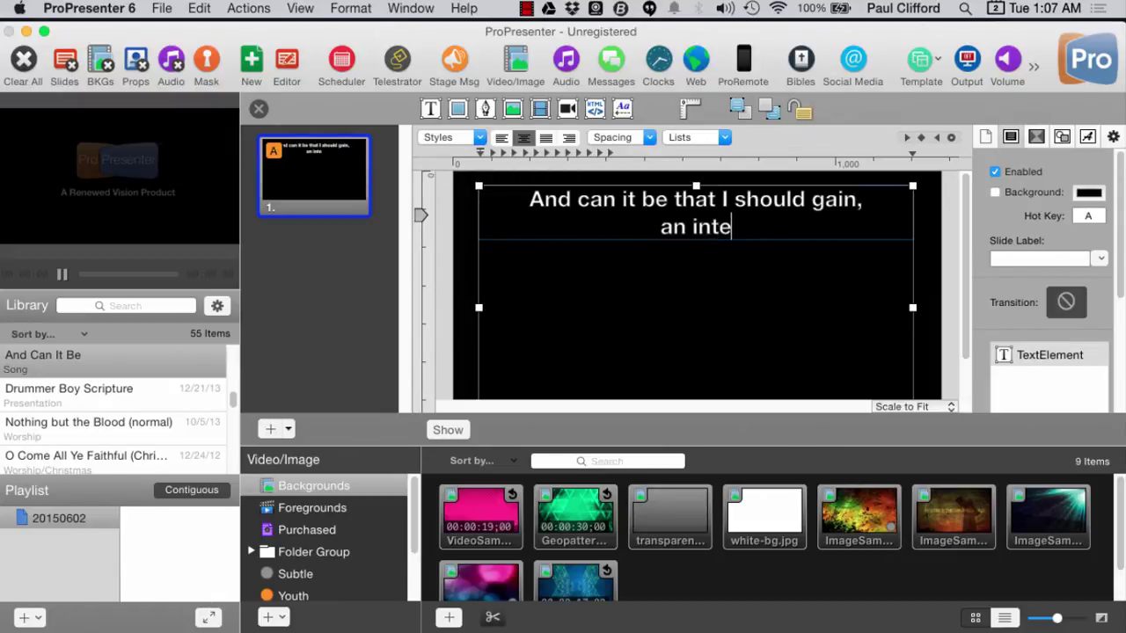
pyautogui.write('rest ')
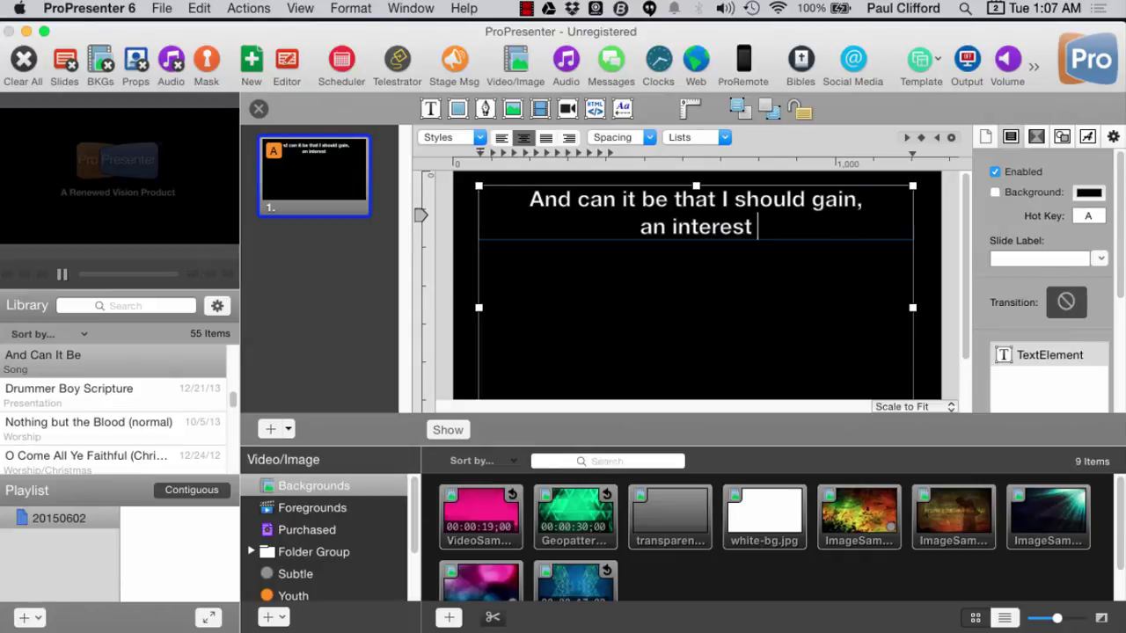
pyautogui.write('in the')
pyautogui.write(' Savio')
pyautogui.write('r')
pyautogui.write("'s ")
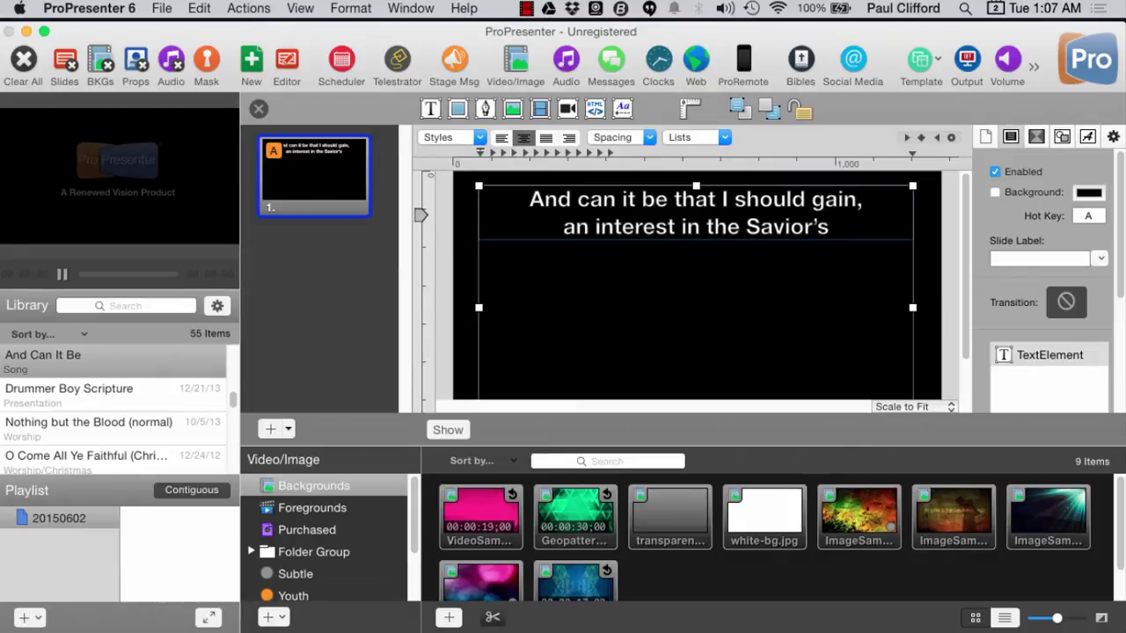
pyautogui.write('blood')
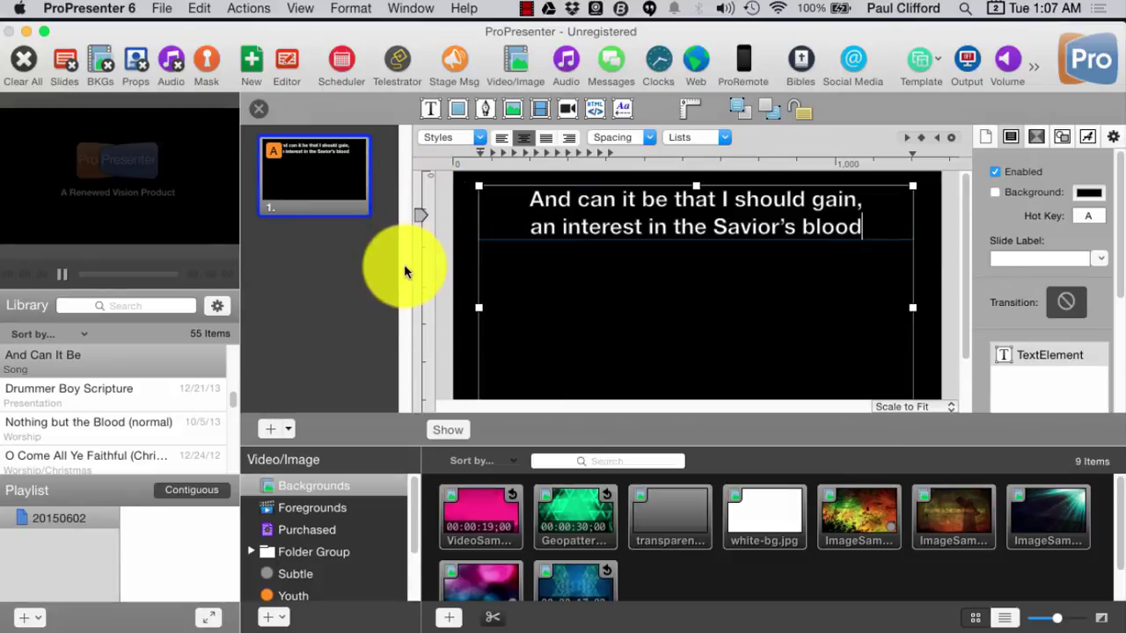
# Add a second slide and enter the lyric line "Died He for me, who caused Him pain," followed by a line break.
pyautogui.click(267, 429)
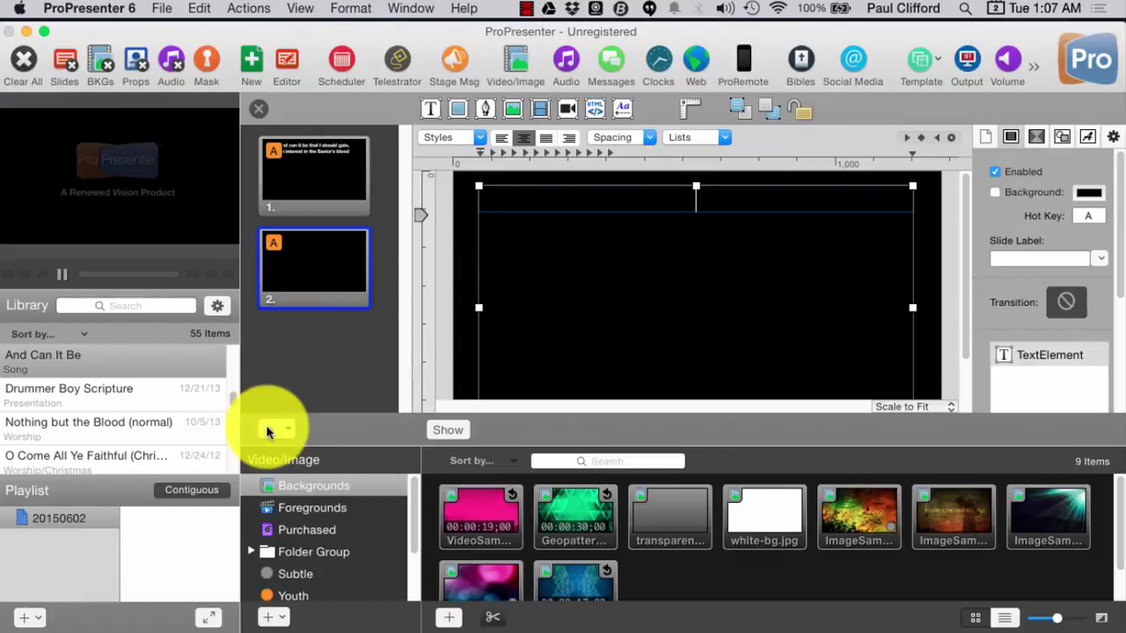
pyautogui.click(700, 202)
pyautogui.write('Die')
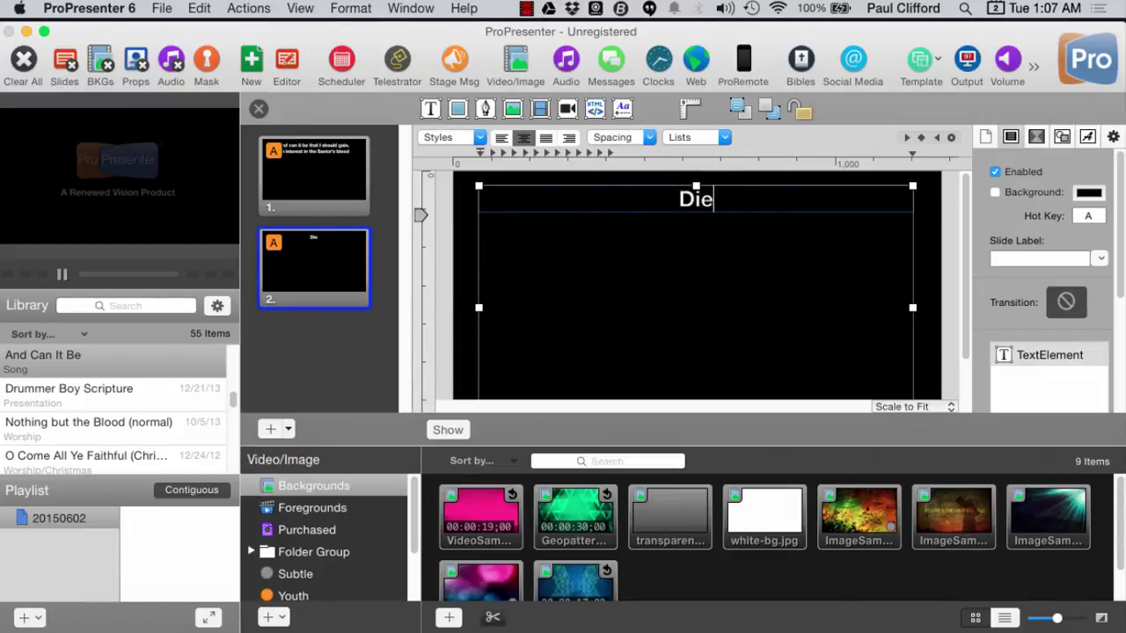
pyautogui.write('d He for me, w')
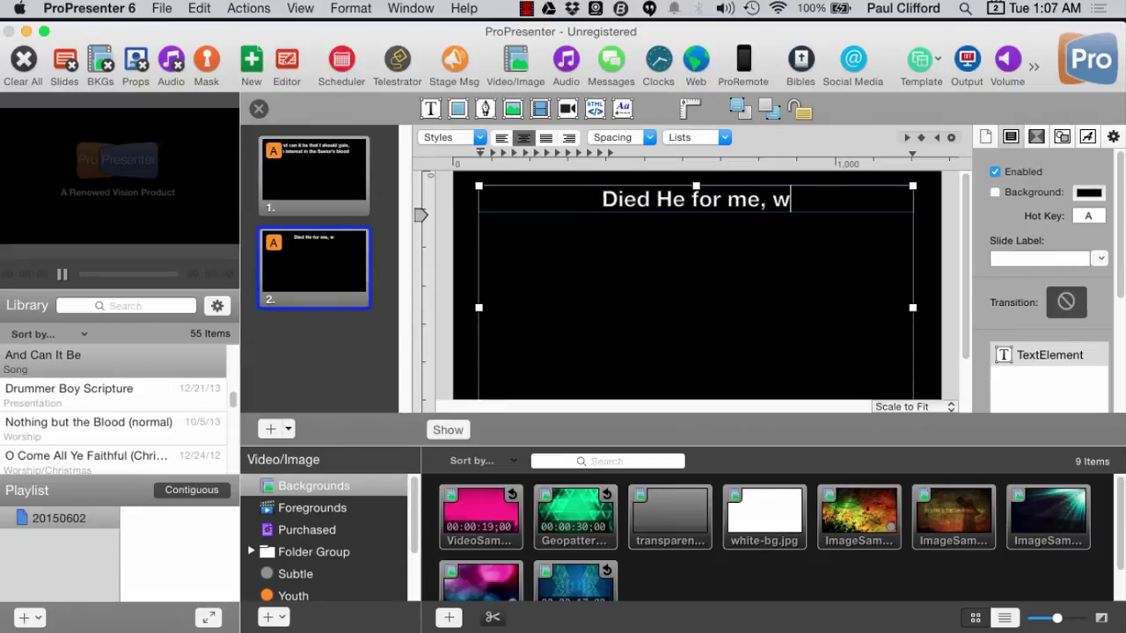
pyautogui.write('ho cause')
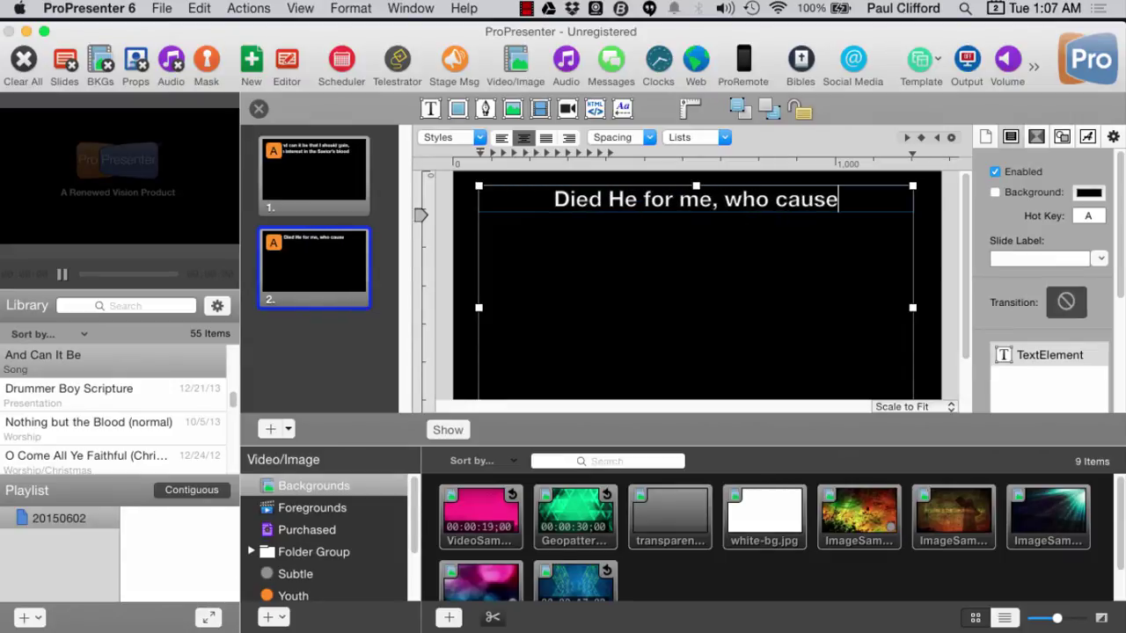
pyautogui.write('d Him ')
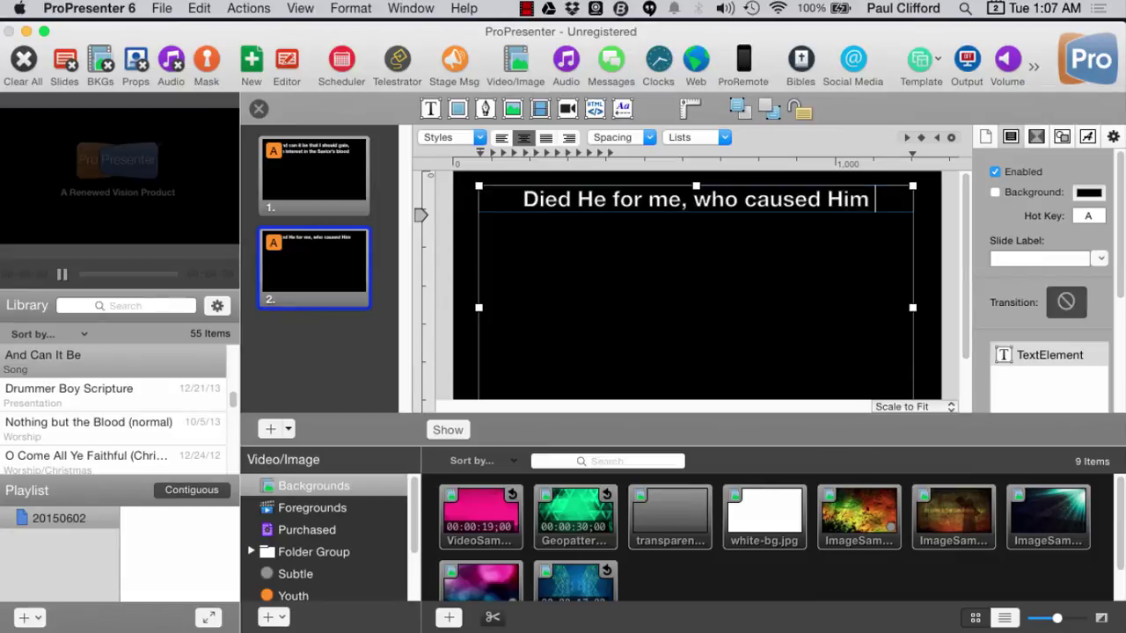
pyautogui.write('P')
pyautogui.press('BackSpace')
pyautogui.write('p')
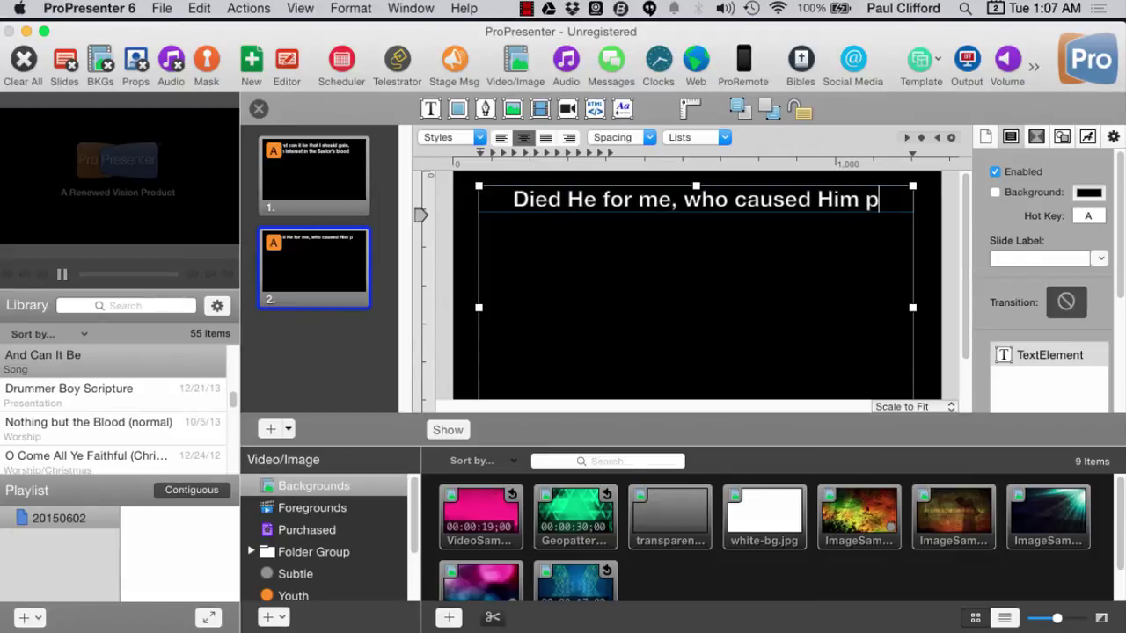
pyautogui.write('ain')
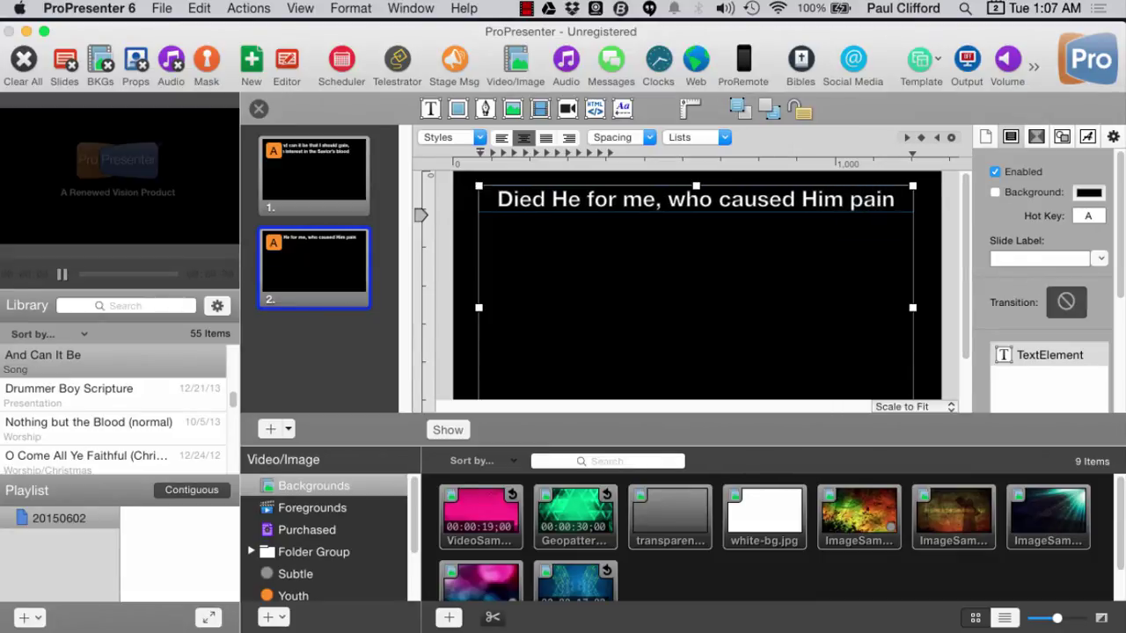
pyautogui.press('Return')
pyautogui.press('BackSpace')
pyautogui.write(',')
pyautogui.press('Return')
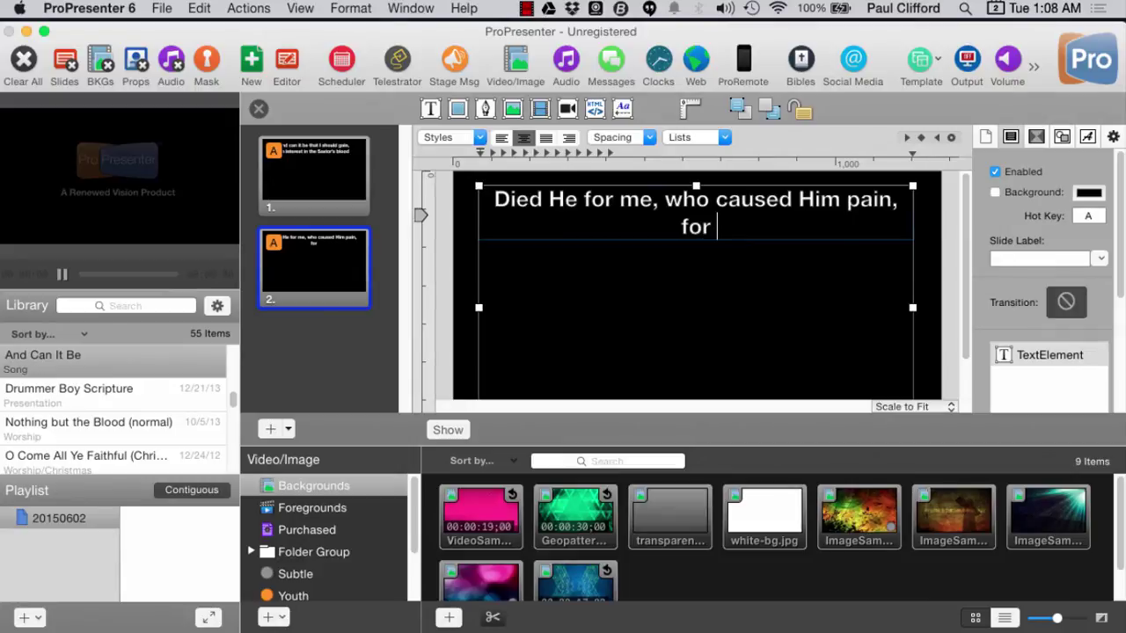
# Complete the second slide with the lyric line "for me, who Him to death pursued?".
pyautogui.write('for me, ')
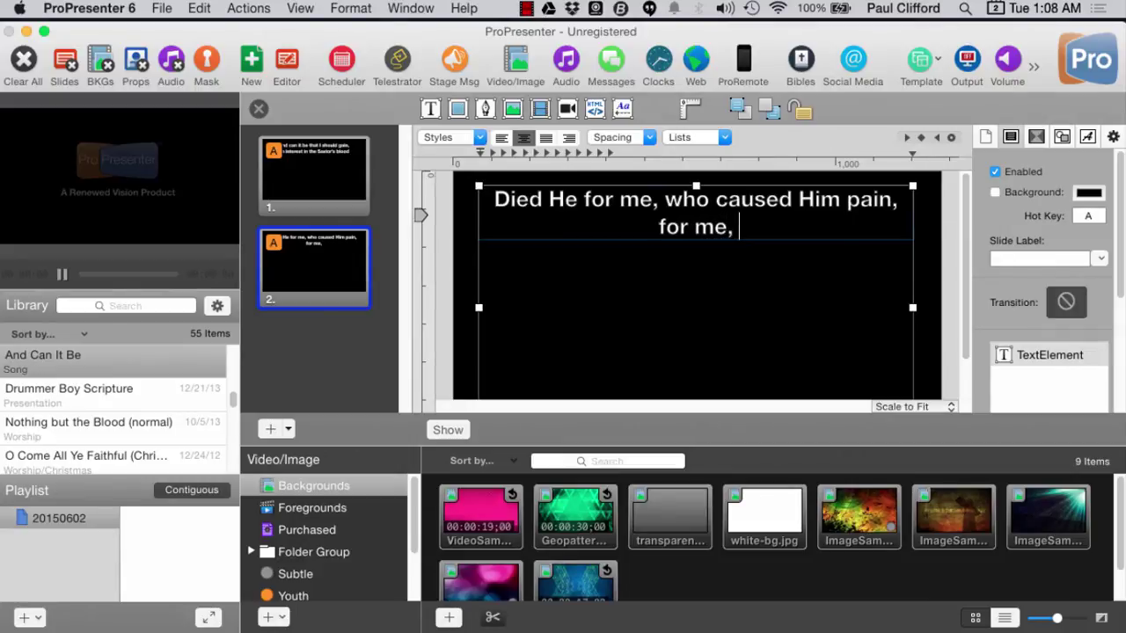
pyautogui.write('who Him ')
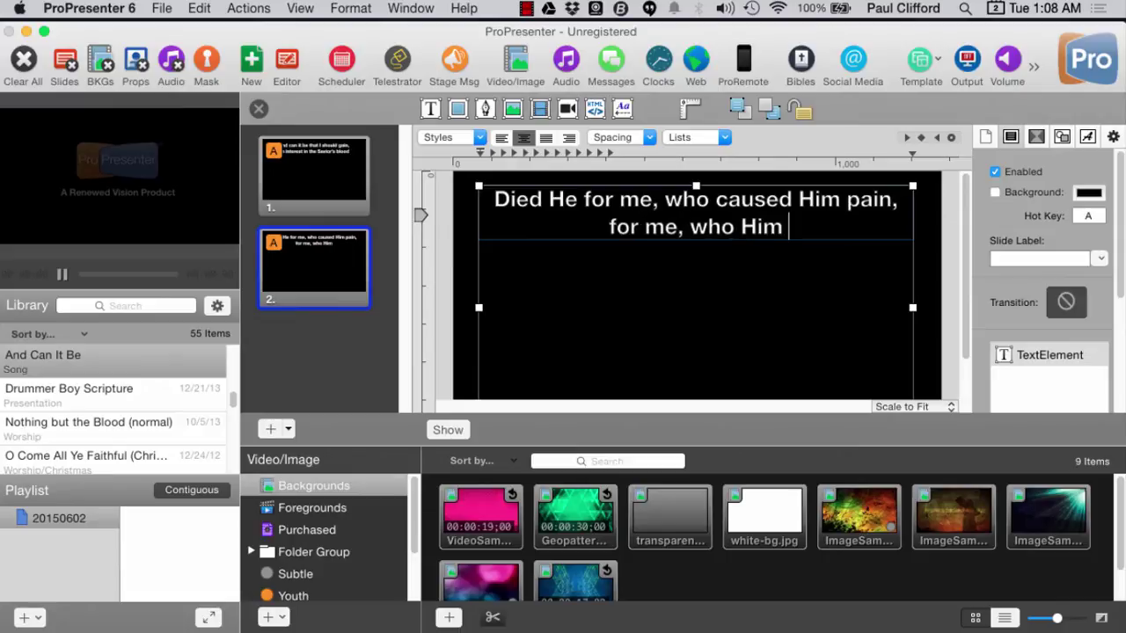
pyautogui.write('to dea')
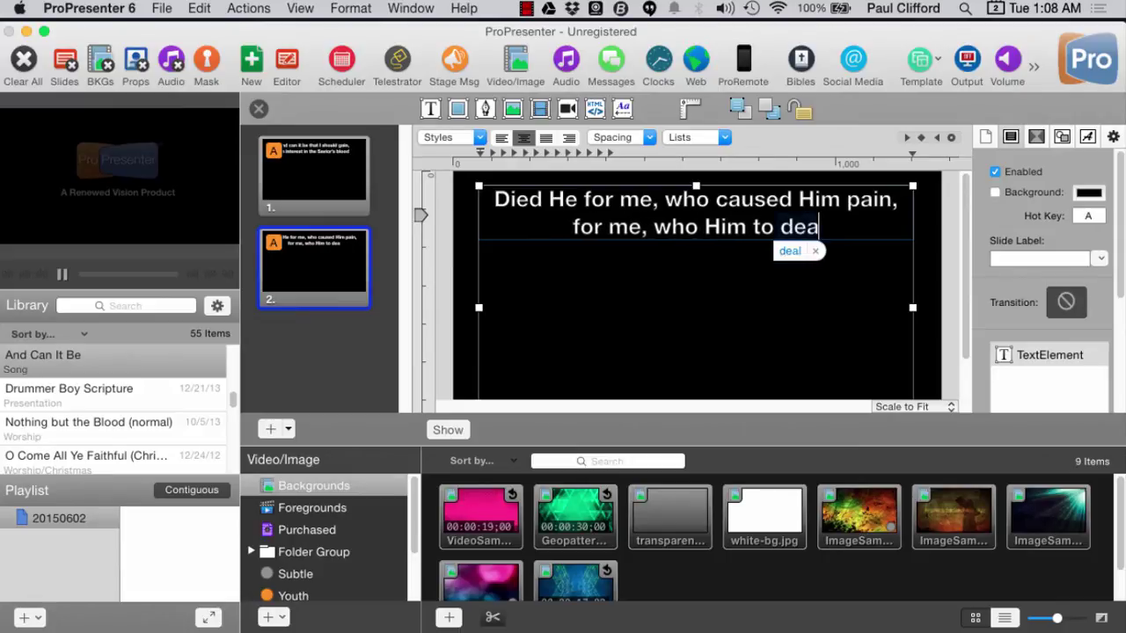
pyautogui.write('th purs')
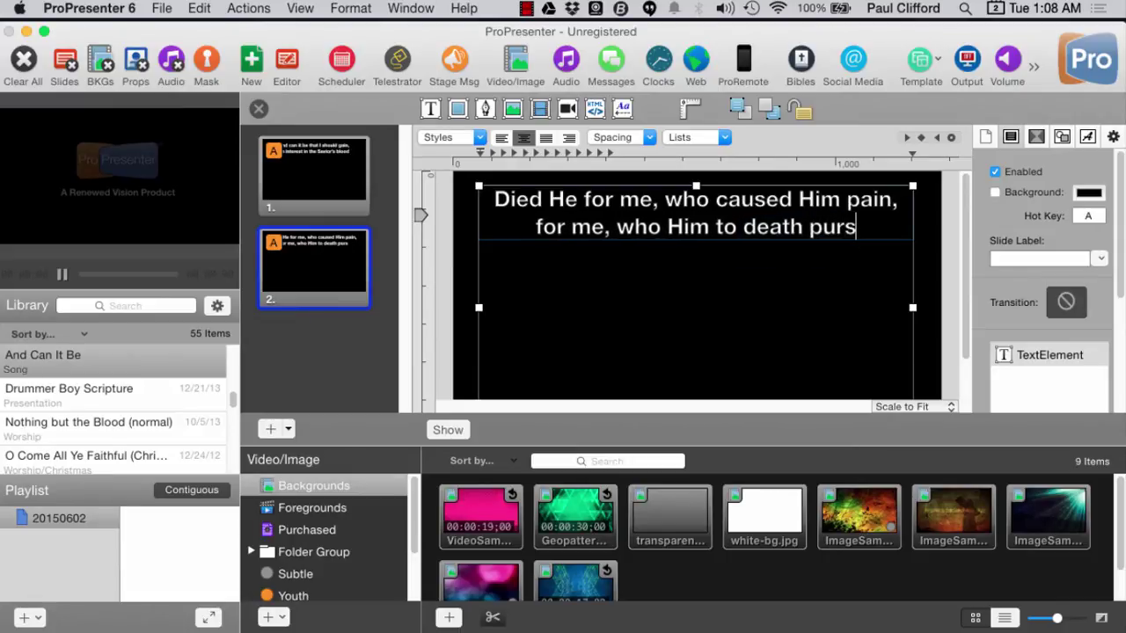
pyautogui.write('ued?')
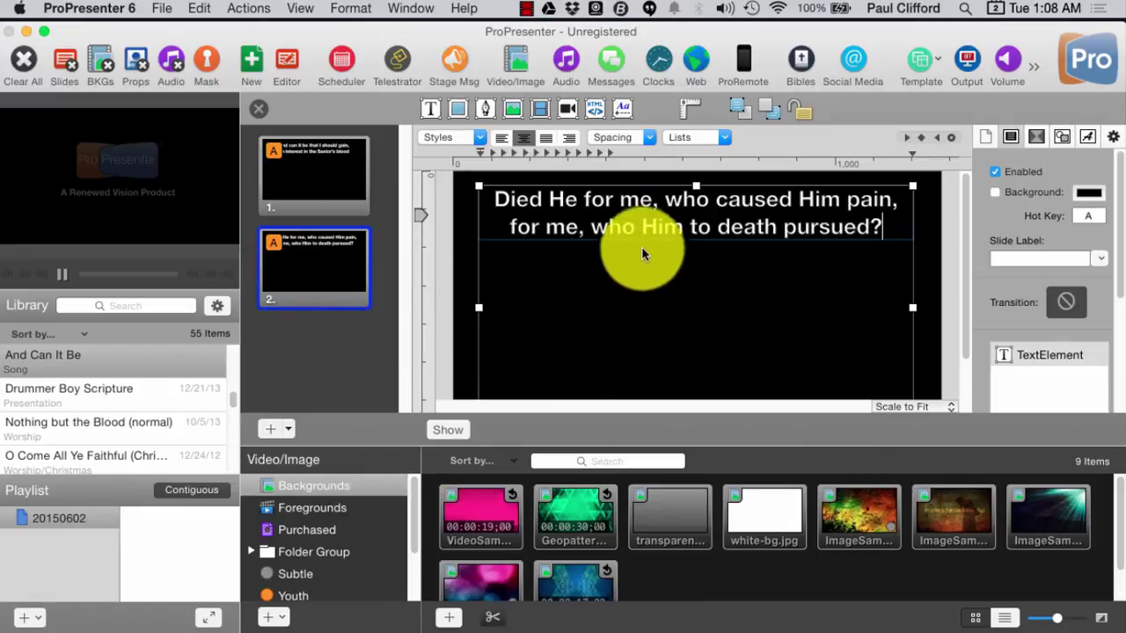
# Close the slide editor and add And Can It Be from the library to the 20150602 playlist.
pyautogui.click(259, 111)
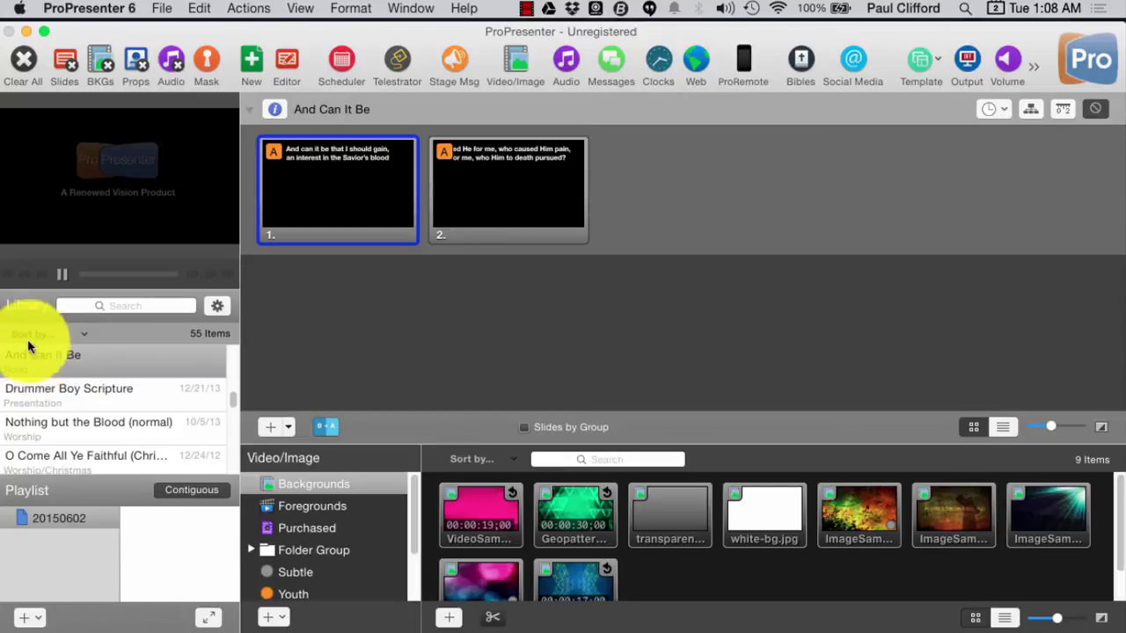
pyautogui.moveTo(24, 356); pyautogui.dragTo(37, 515)
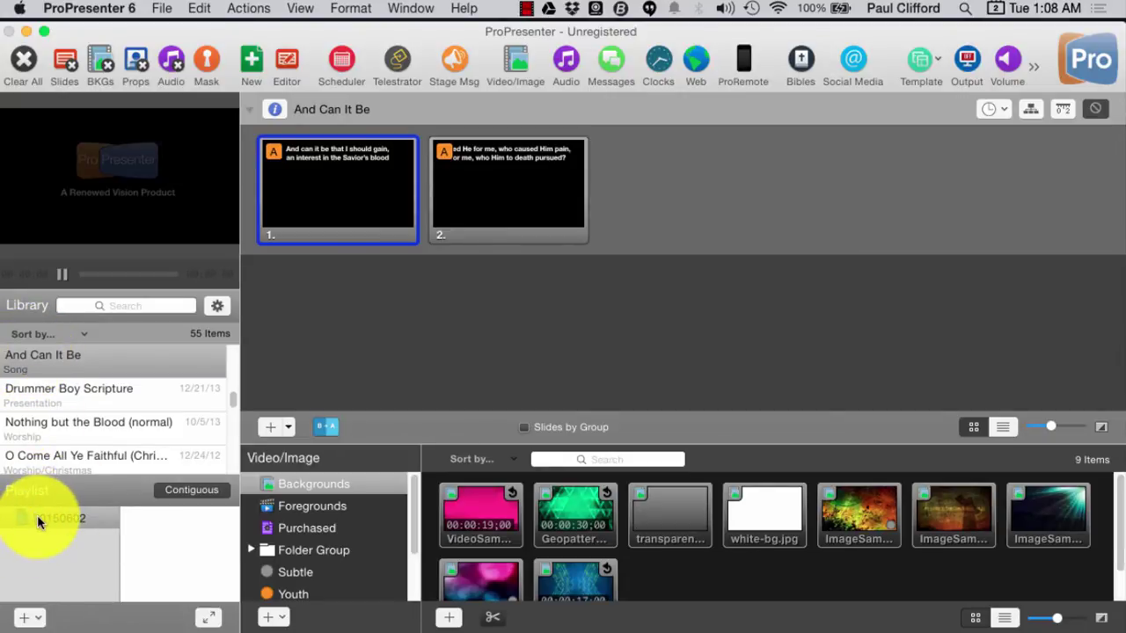
pyautogui.click(14, 360)
pyautogui.moveTo(13, 361); pyautogui.dragTo(143, 515)
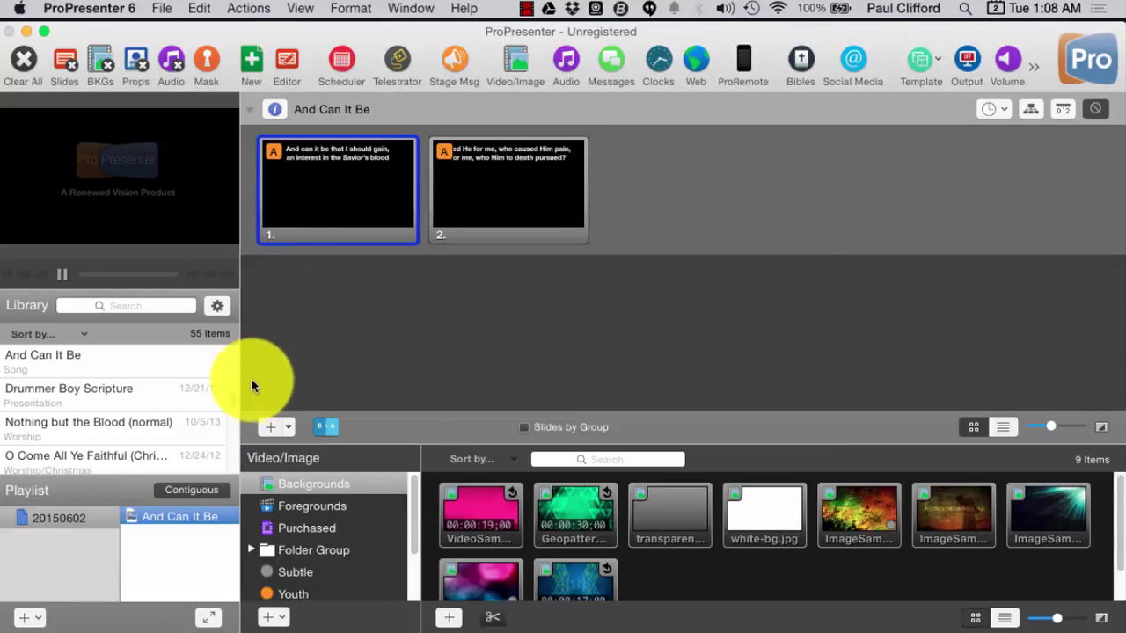
# Add a blank slide to And Can It Be and move it to the front of the presentation.
pyautogui.click(270, 427)
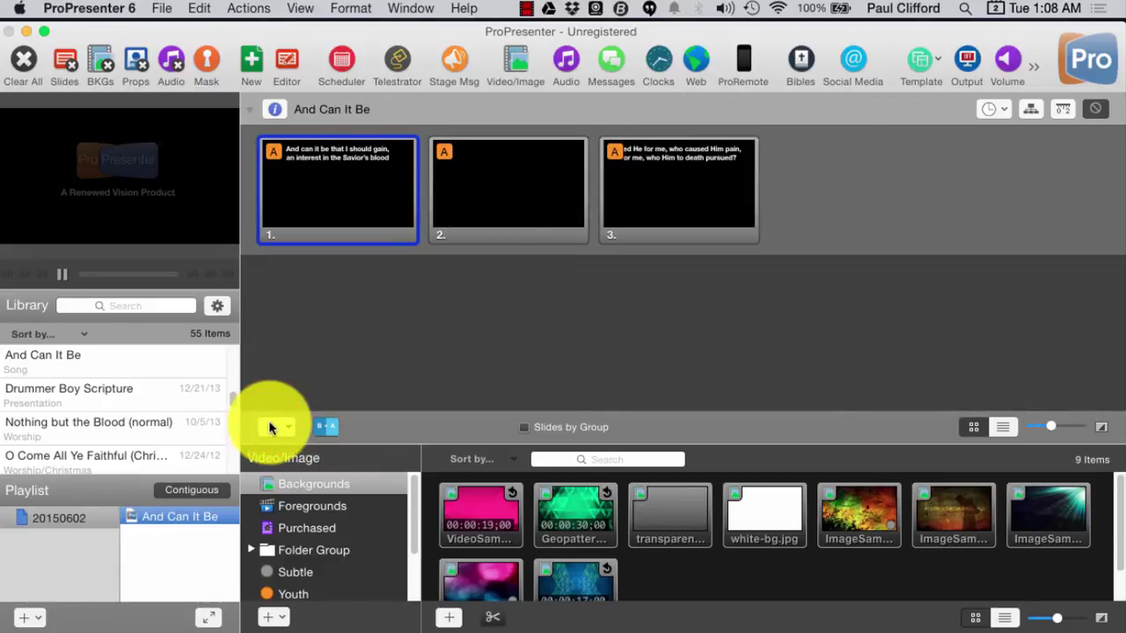
pyautogui.keyDown('shift'); pyautogui.click(491, 208); pyautogui.keyUp('shift')
pyautogui.moveTo(490, 209); pyautogui.dragTo(255, 209)
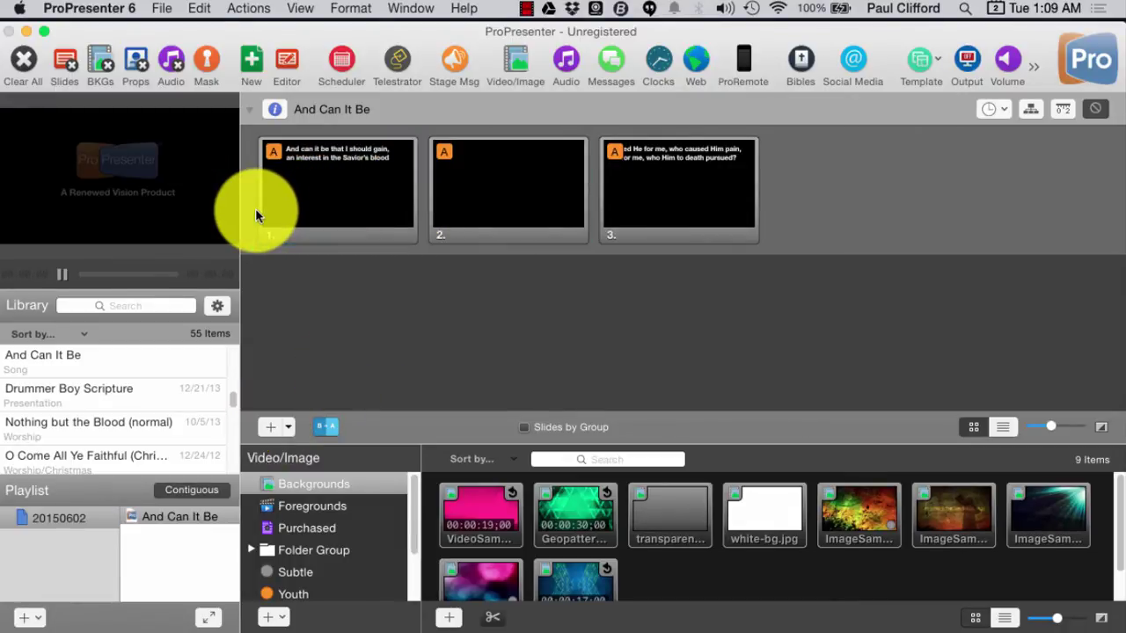
pyautogui.click(935, 174)
pyautogui.click(493, 191)
pyautogui.moveTo(473, 191); pyautogui.dragTo(252, 187)
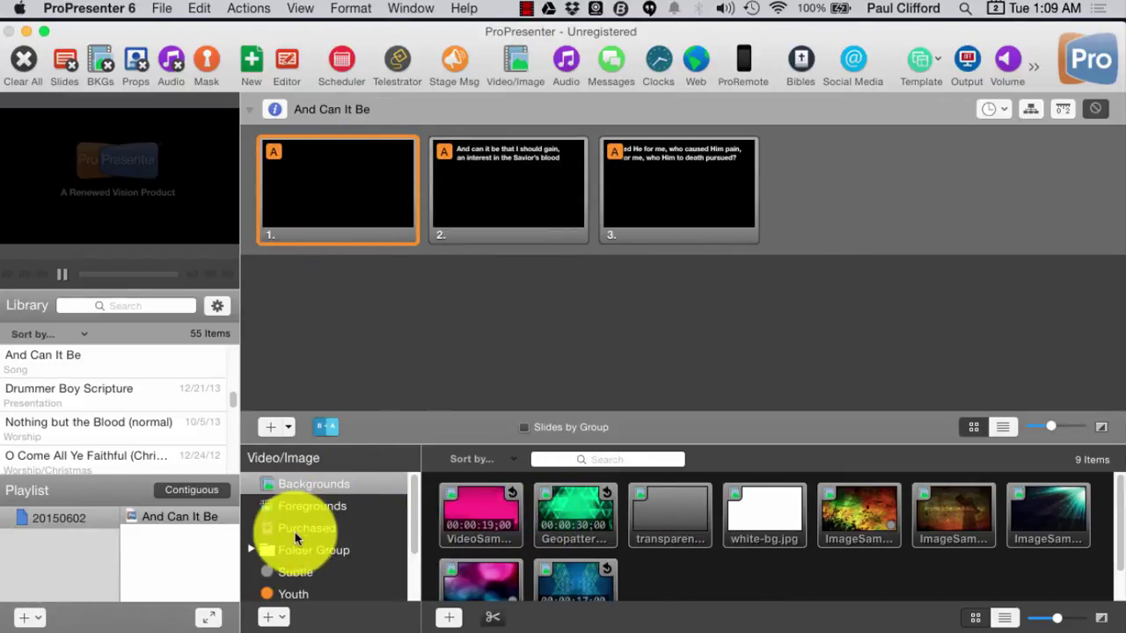
# Start adding a media file to Backgrounds and look through the Desktop, Movies and The Land of Giants drive, including its Video and Archive folders.
pyautogui.click(449, 619)
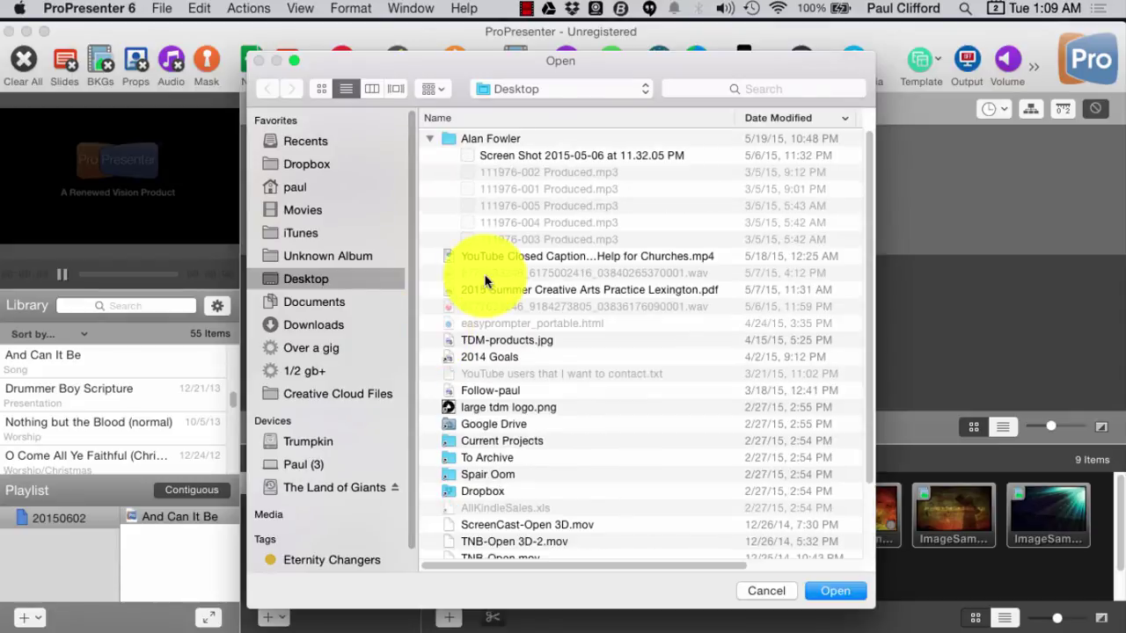
pyautogui.click(421, 134)
pyautogui.click(422, 141)
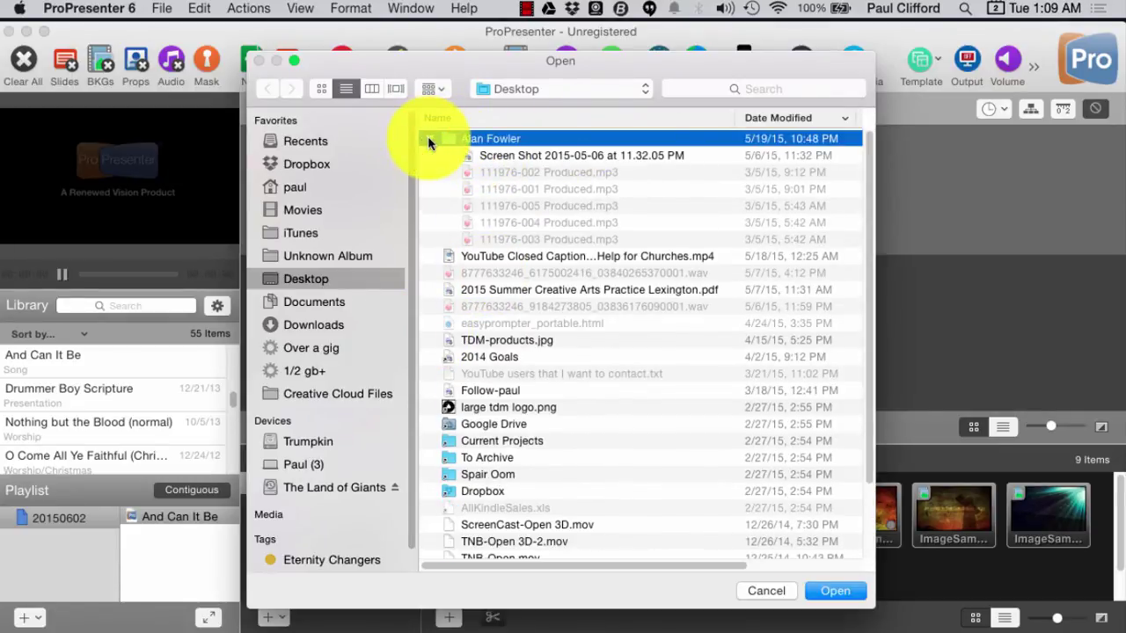
pyautogui.click(266, 208)
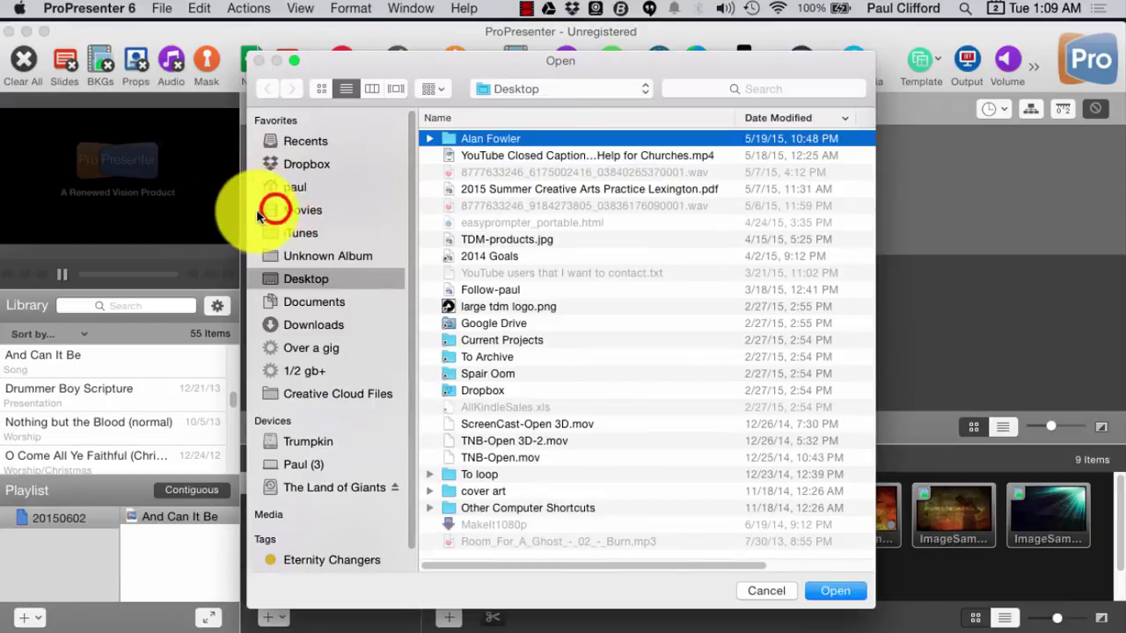
pyautogui.click(301, 477)
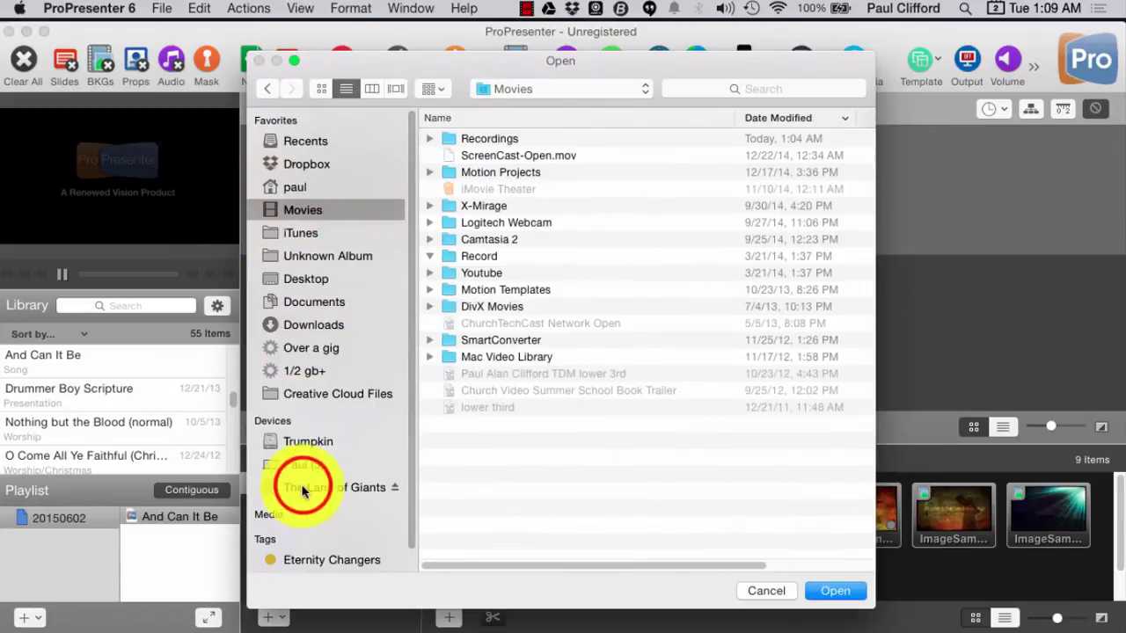
pyautogui.scroll(-1, 304, 491)
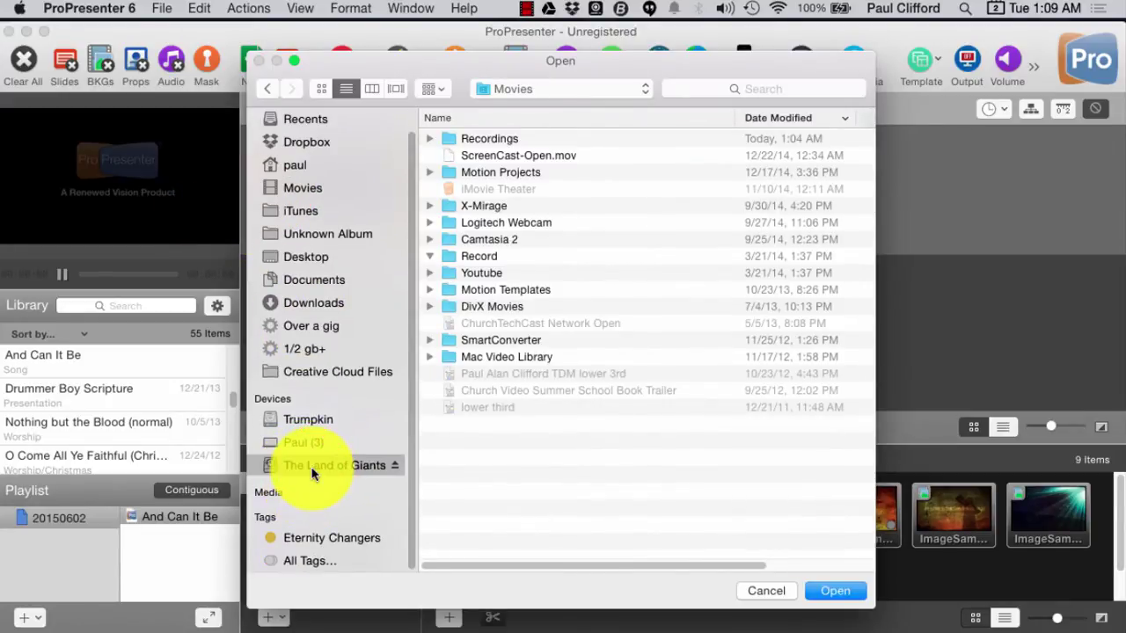
pyautogui.click(451, 136)
pyautogui.click(430, 138)
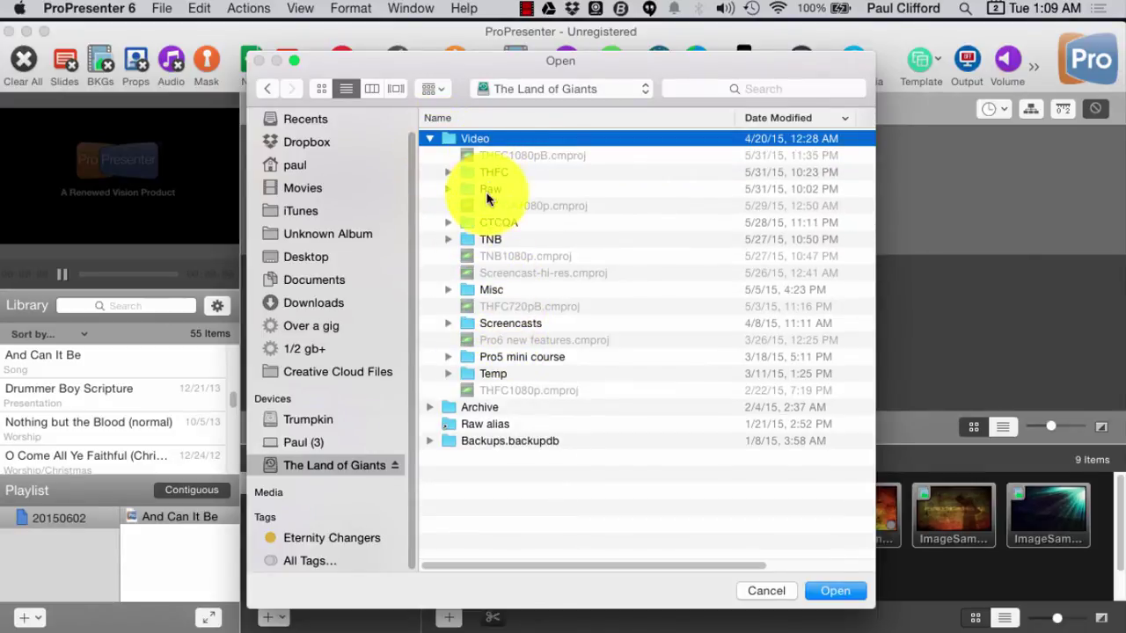
pyautogui.click(431, 139)
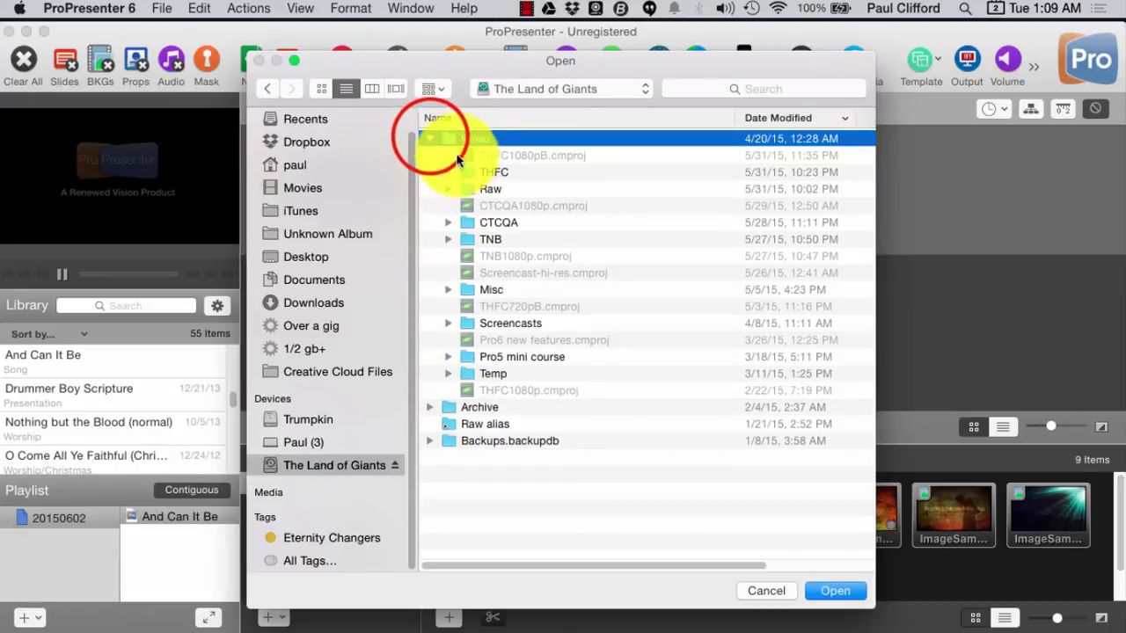
pyautogui.click(430, 138)
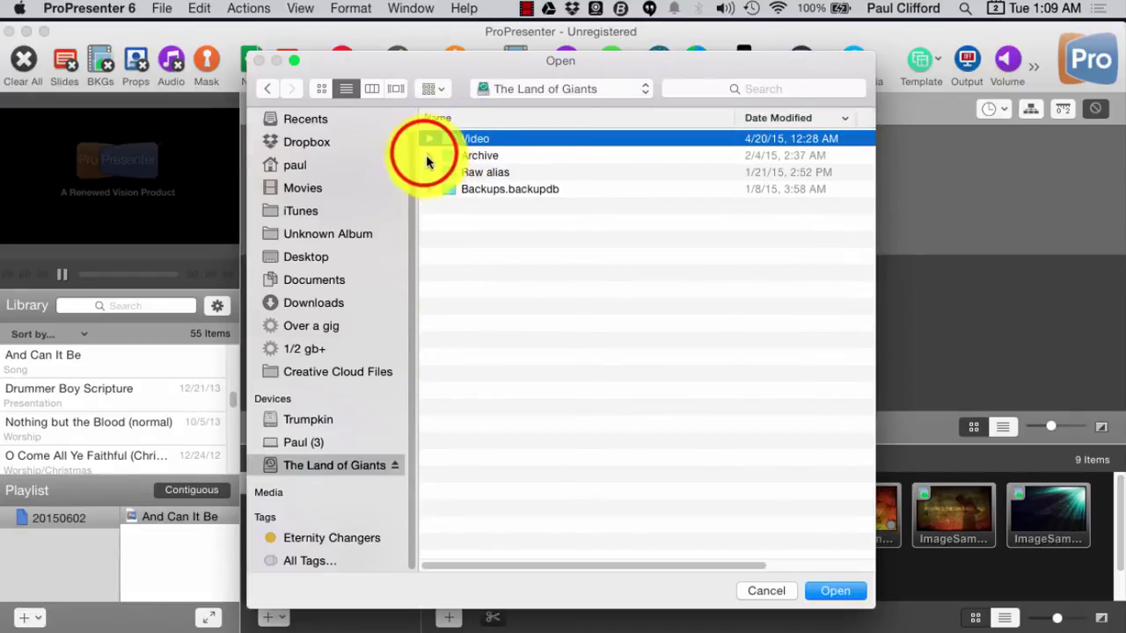
pyautogui.click(428, 156)
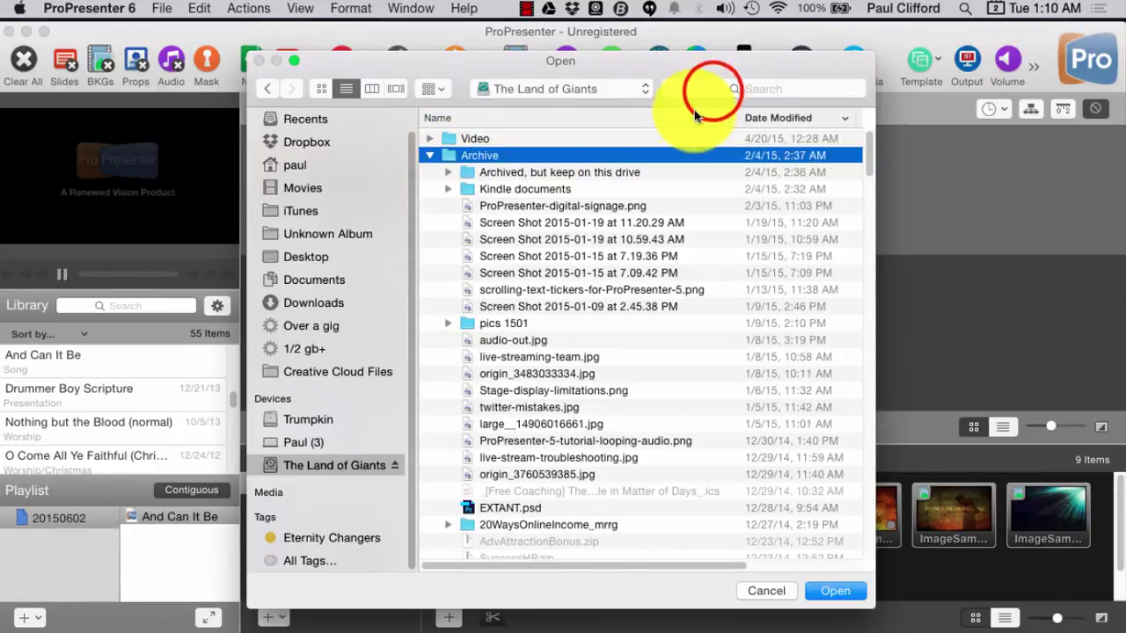
# Search for the "lexn" folder and import 2d blue bars loop opt.mov from LexN into Backgrounds.
pyautogui.click(713, 93)
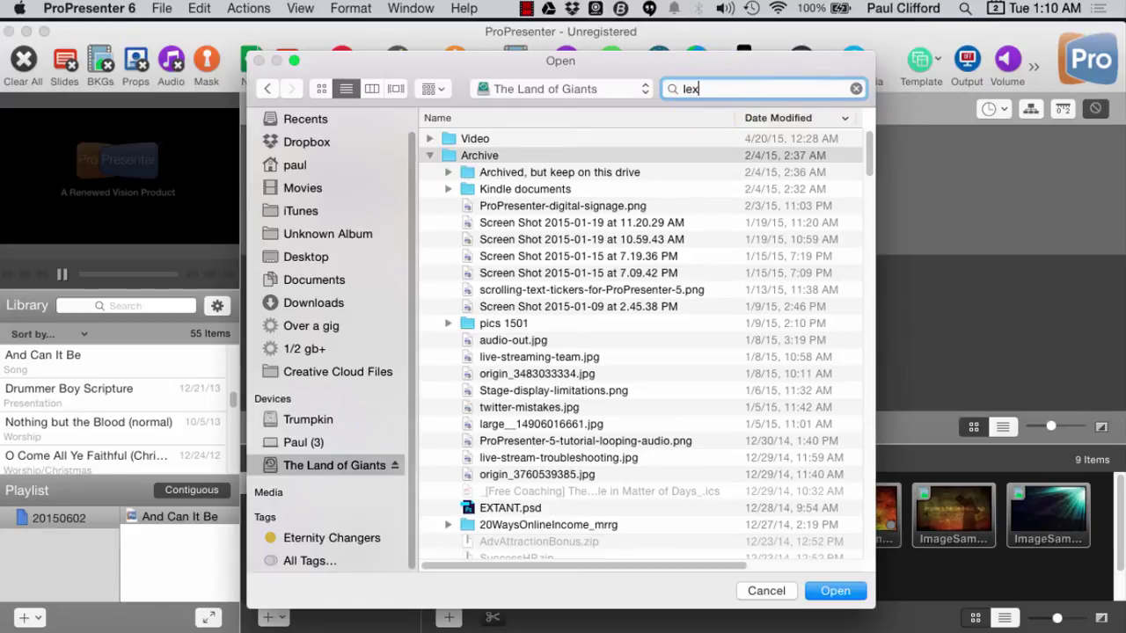
pyautogui.write('n')
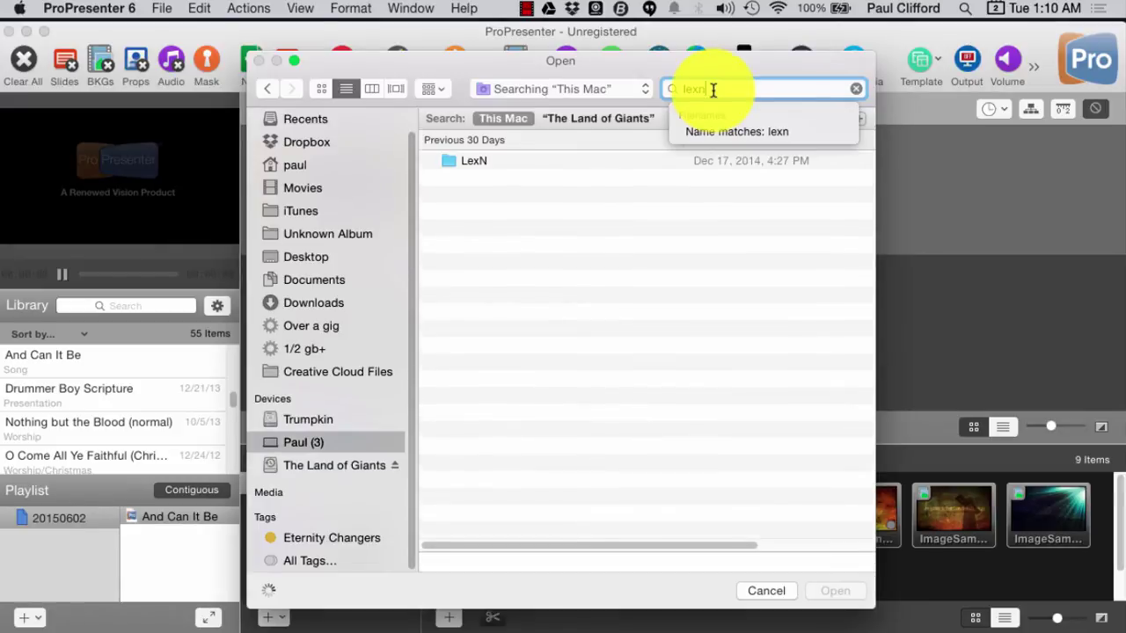
pyautogui.click(567, 161)
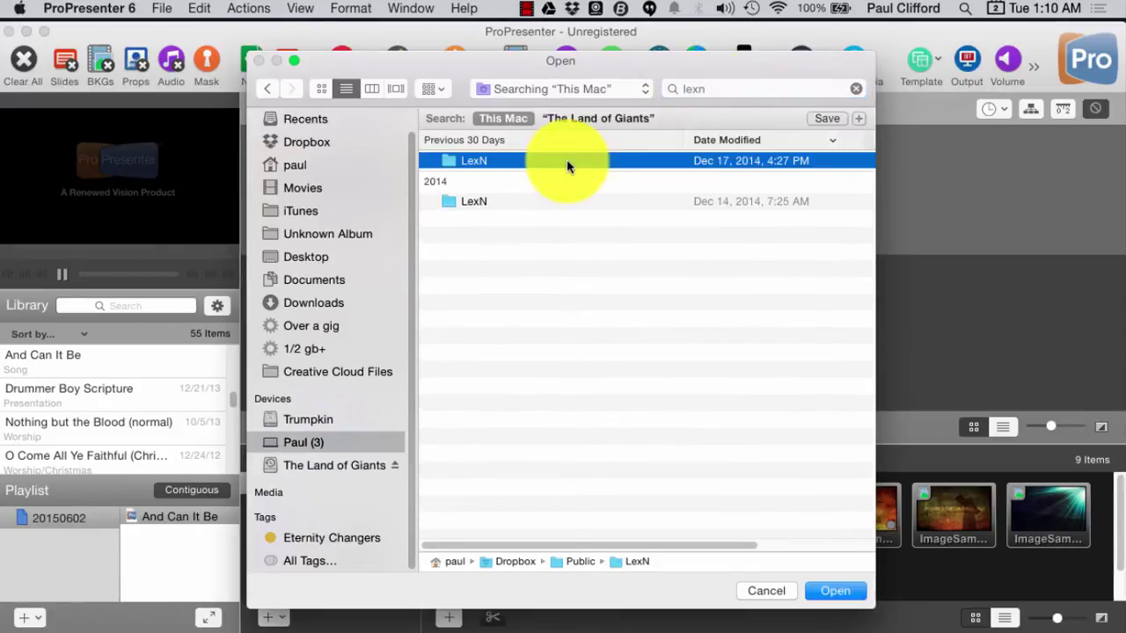
pyautogui.doubleClick(446, 166)
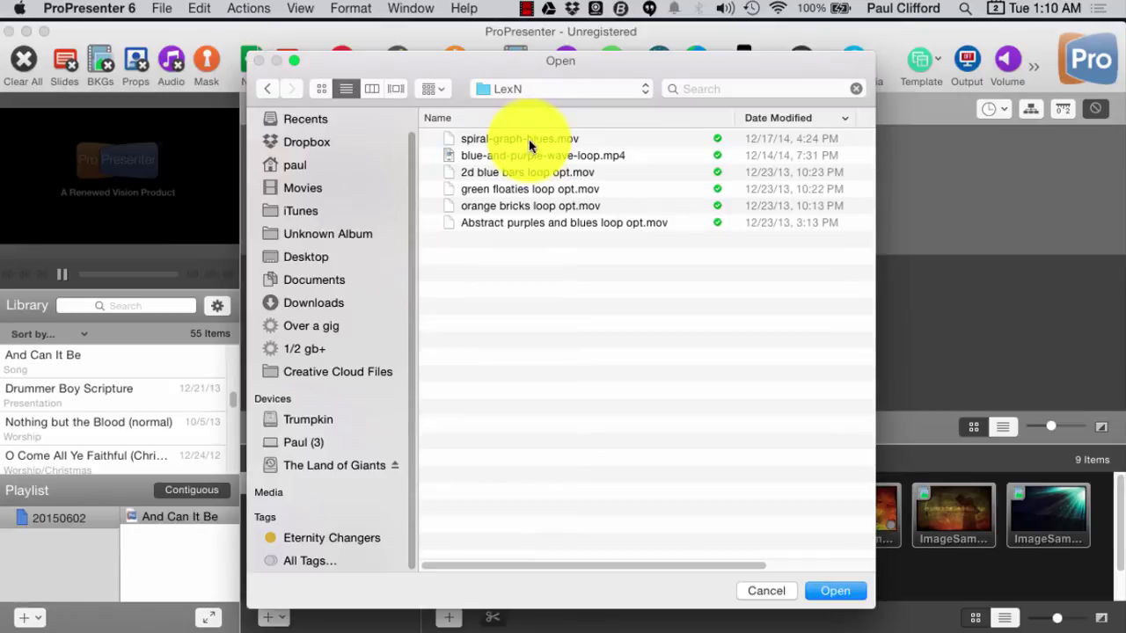
pyautogui.click(525, 183)
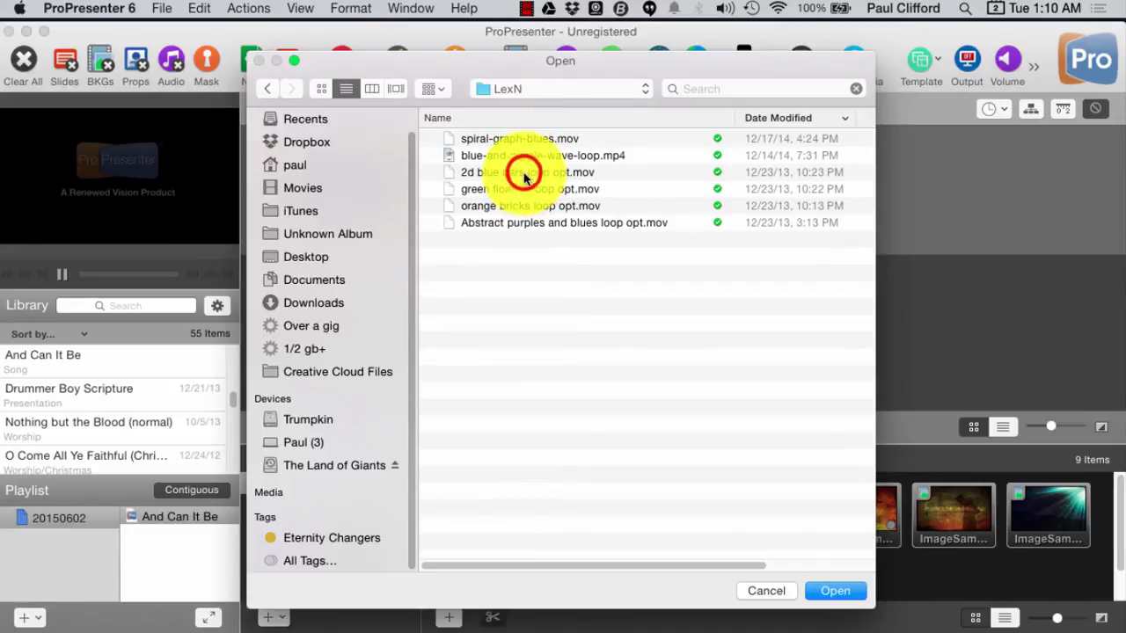
pyautogui.click(814, 587)
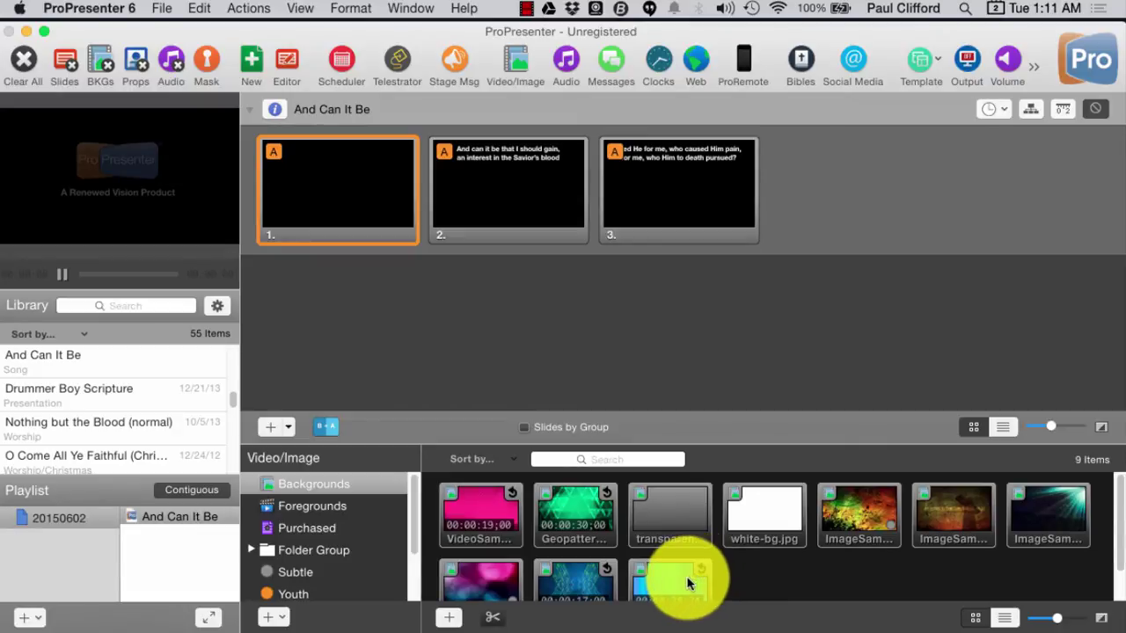
# Apply the blue bars video loop to the blank first slide of And Can It Be and send that slide live.
pyautogui.moveTo(683, 578); pyautogui.dragTo(352, 170)
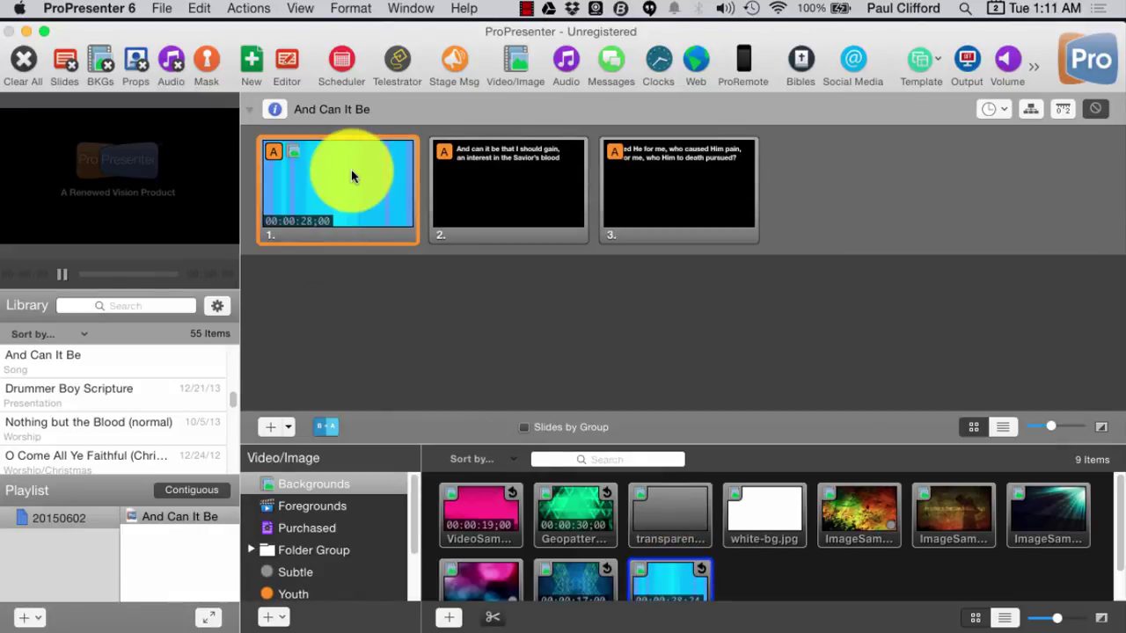
pyautogui.click(351, 169)
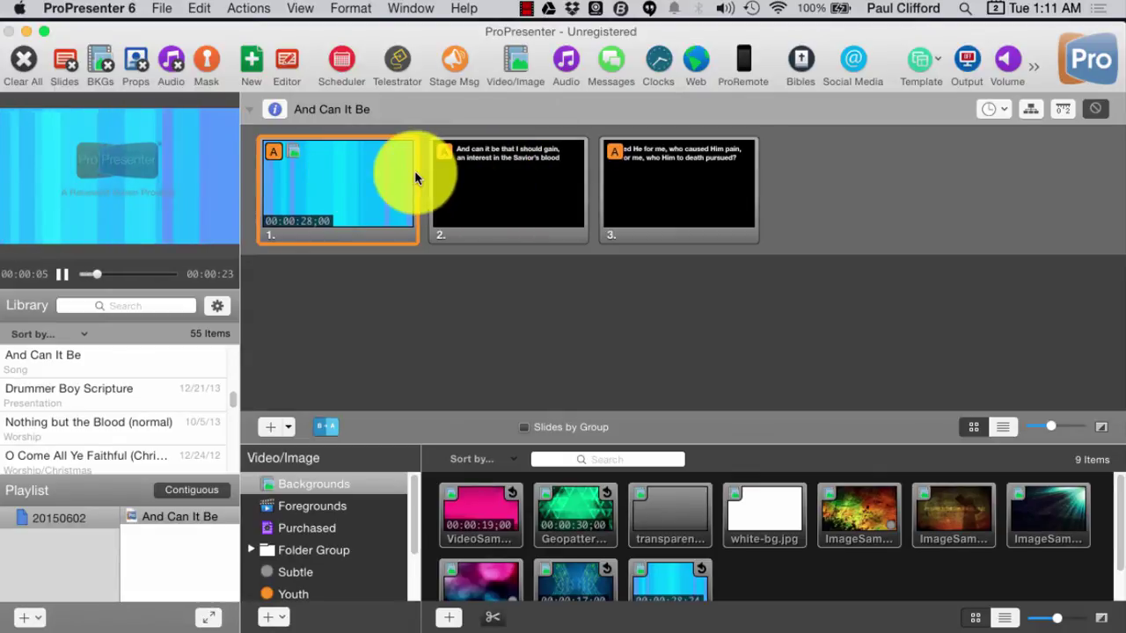
# Examine the clear action cues available for the second slide without adding one.
pyautogui.rightClick(458, 191)
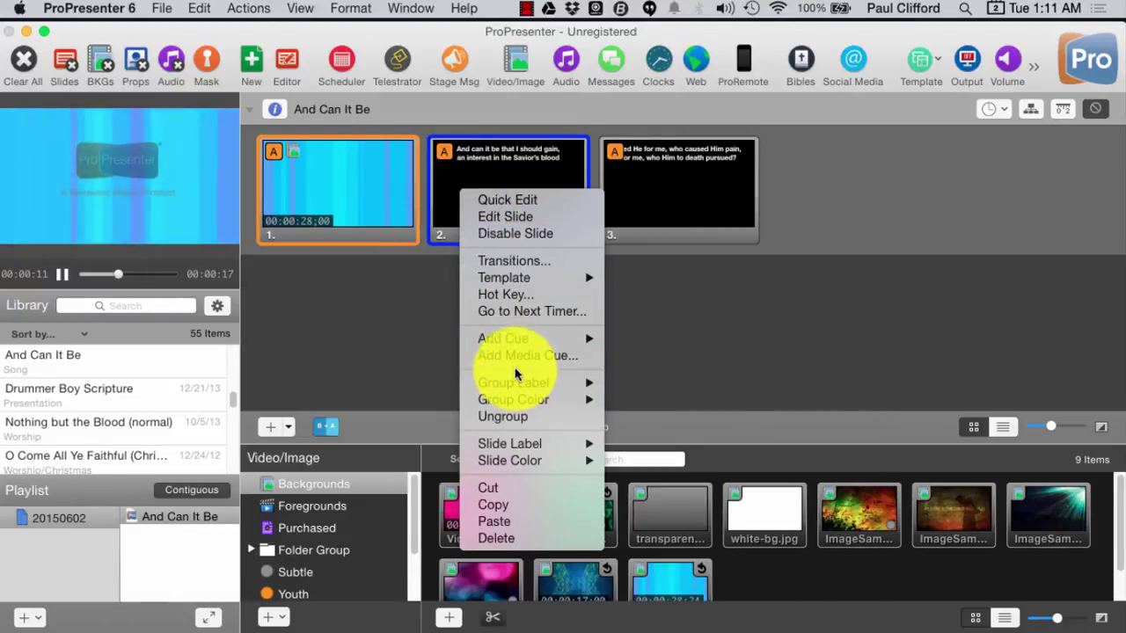
pyautogui.moveTo(524, 343)
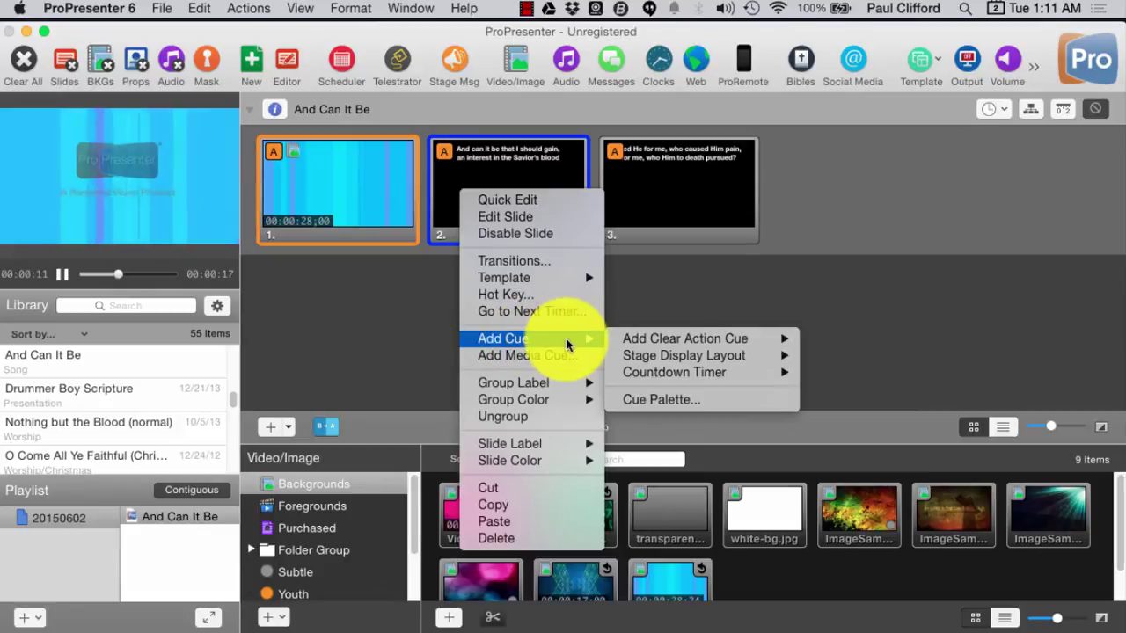
pyautogui.moveTo(695, 339)
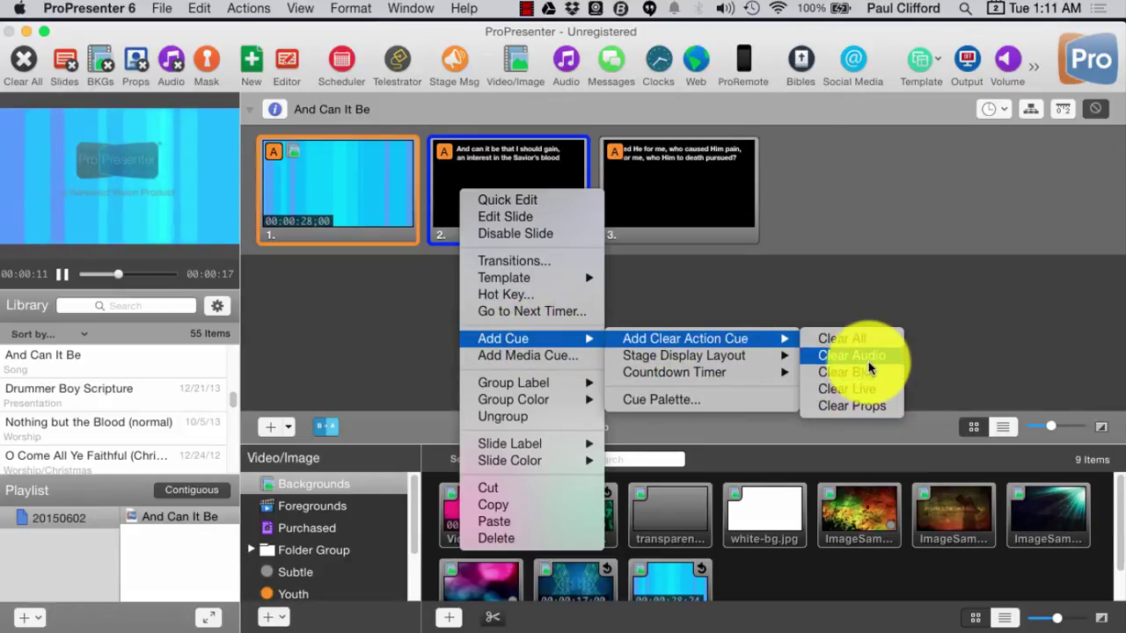
pyautogui.click(868, 231)
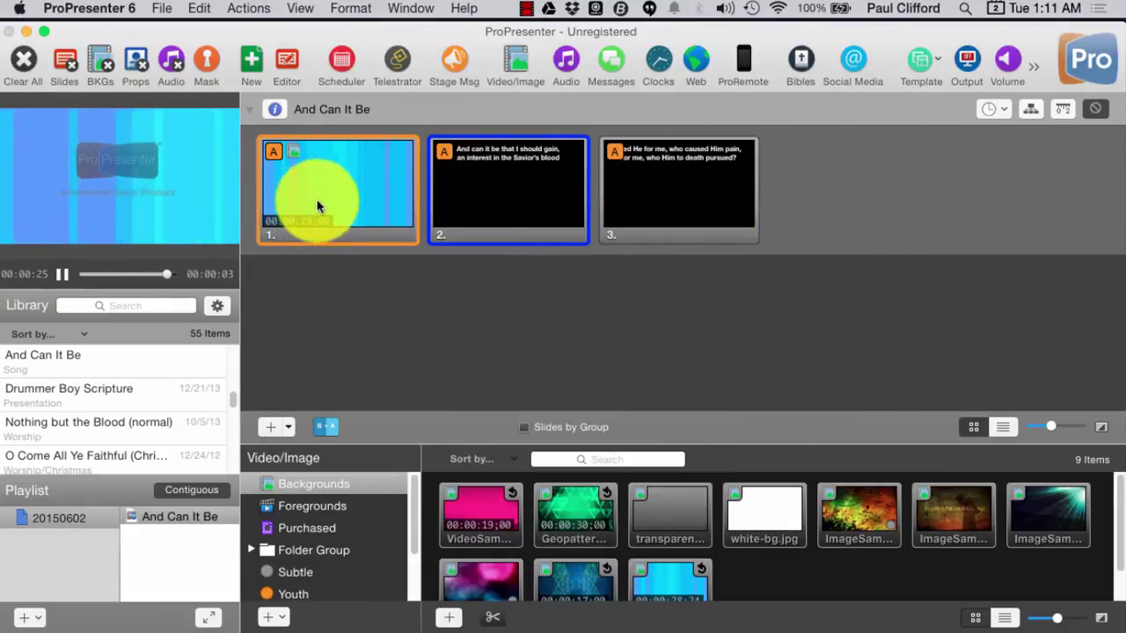
# Send the second slide live and set the presentation's slide transition to Cut.
pyautogui.click(485, 164)
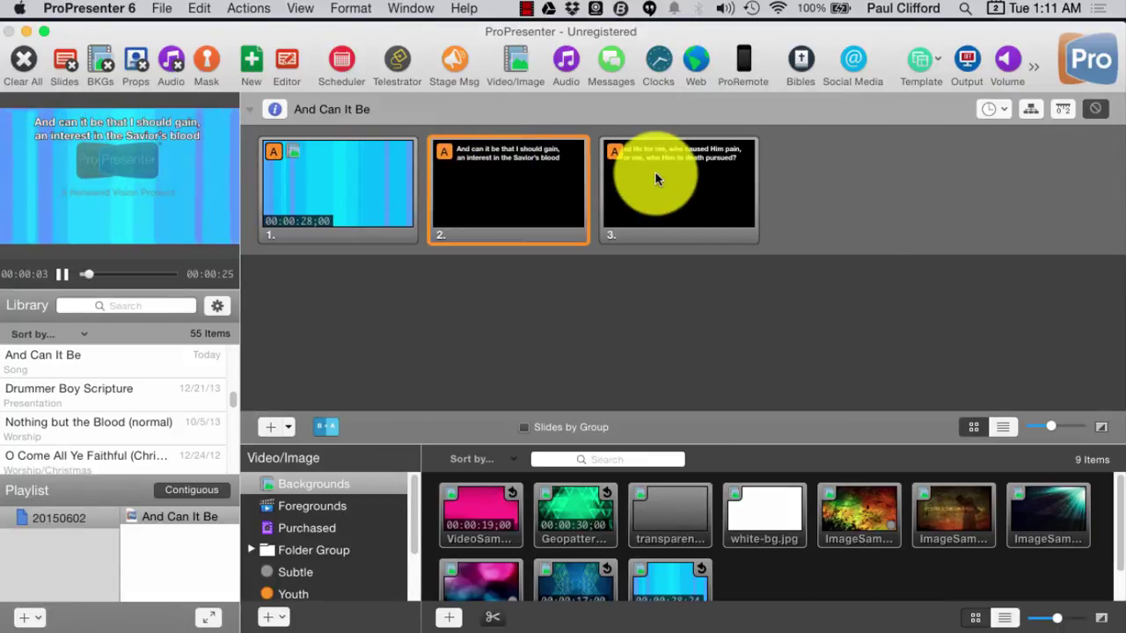
pyautogui.click(323, 429)
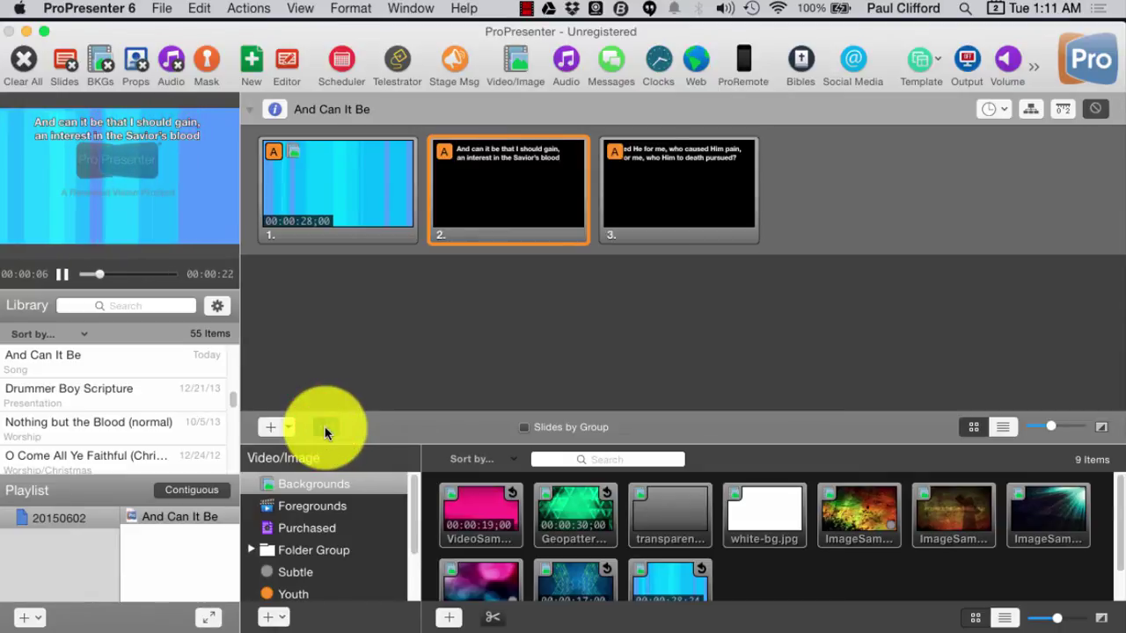
pyautogui.click(325, 430)
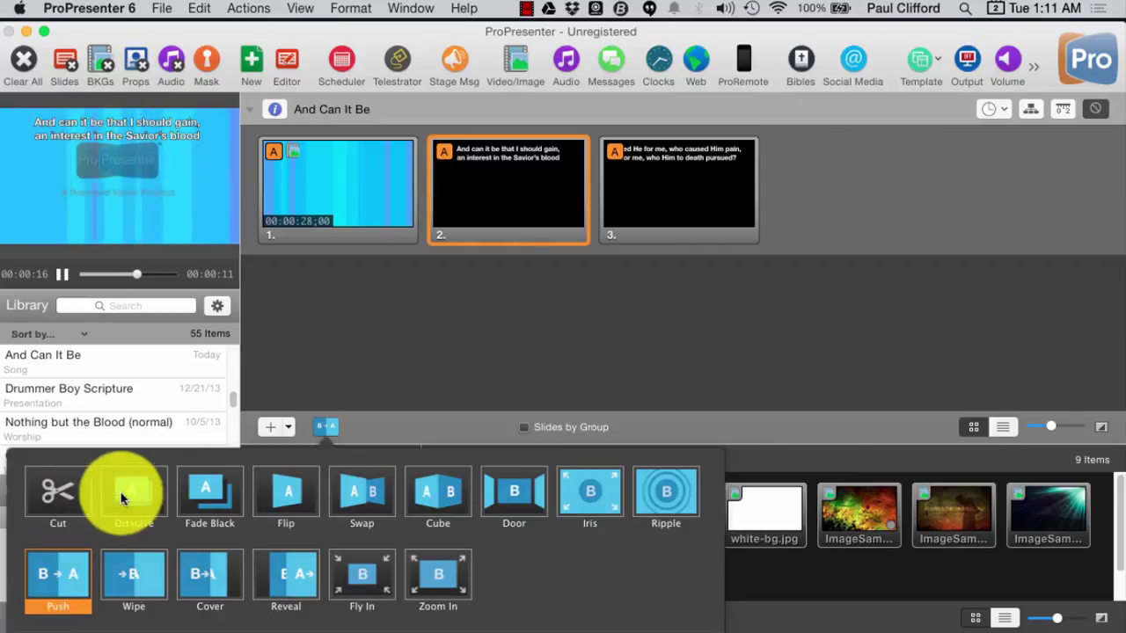
pyautogui.click(58, 490)
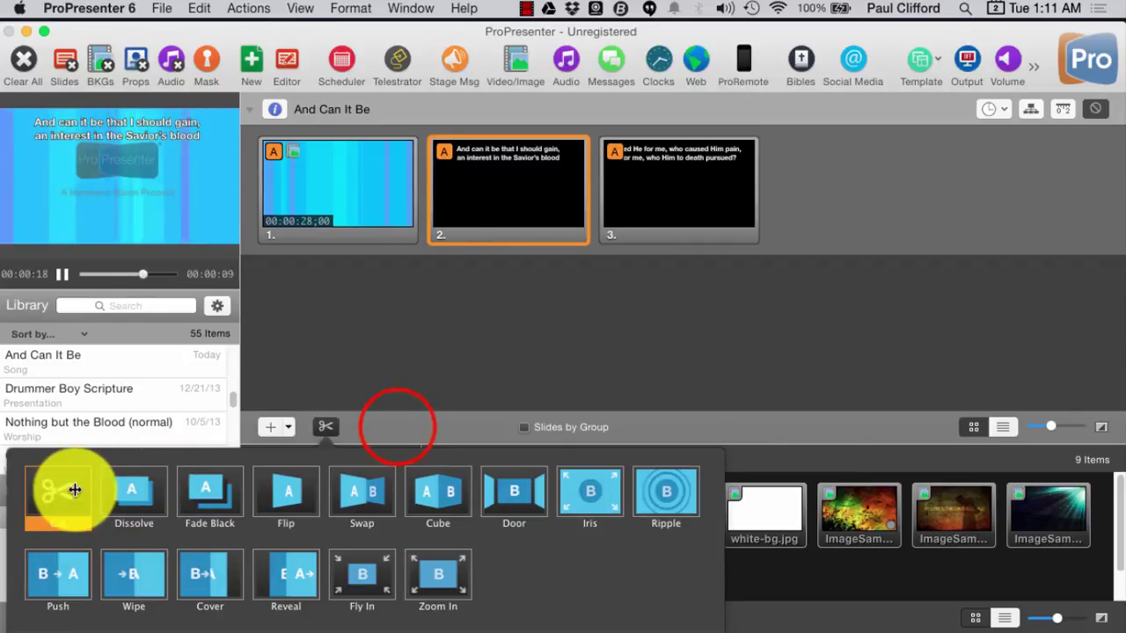
pyautogui.click(398, 427)
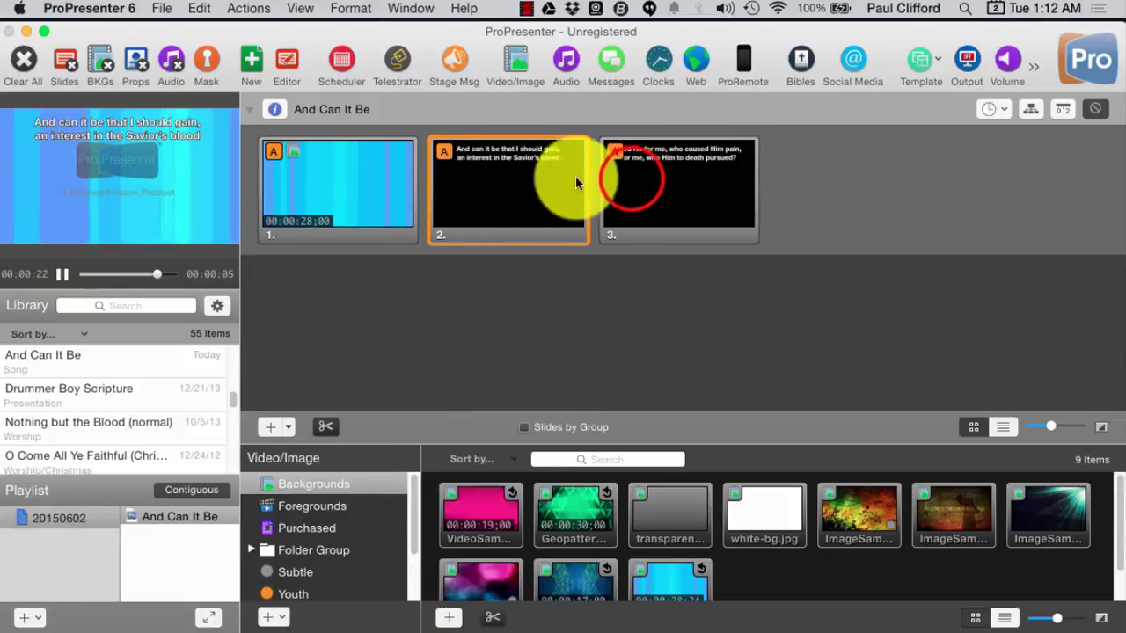
# Preview the Cut transition by alternating the live output between the second and third slides, ending on the third.
pyautogui.click(630, 176)
pyautogui.click(500, 213)
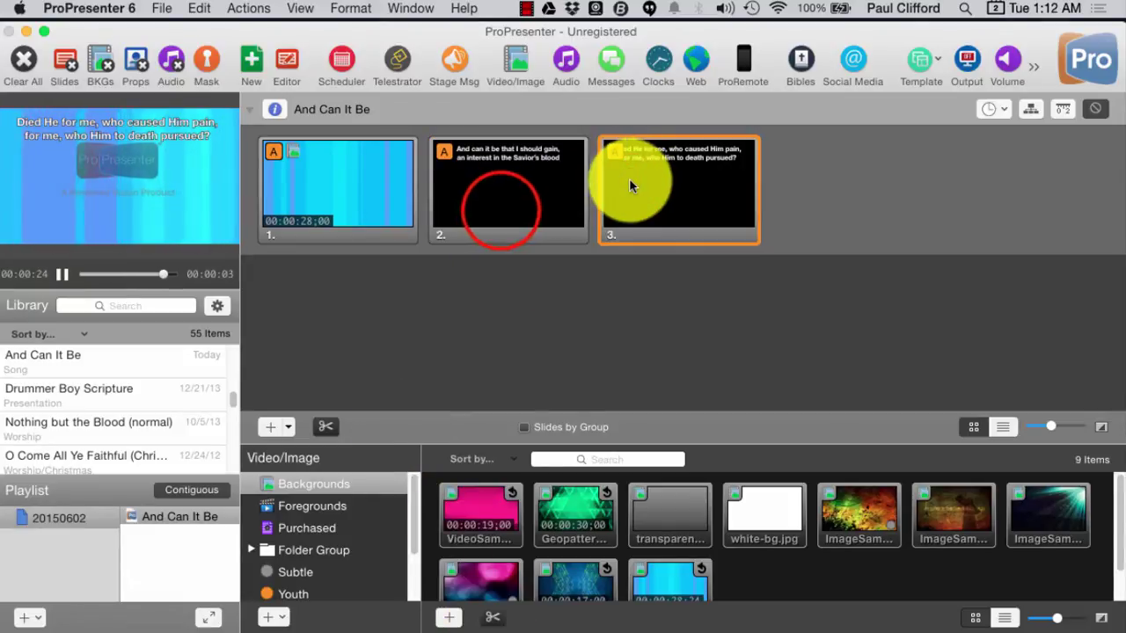
pyautogui.click(639, 210)
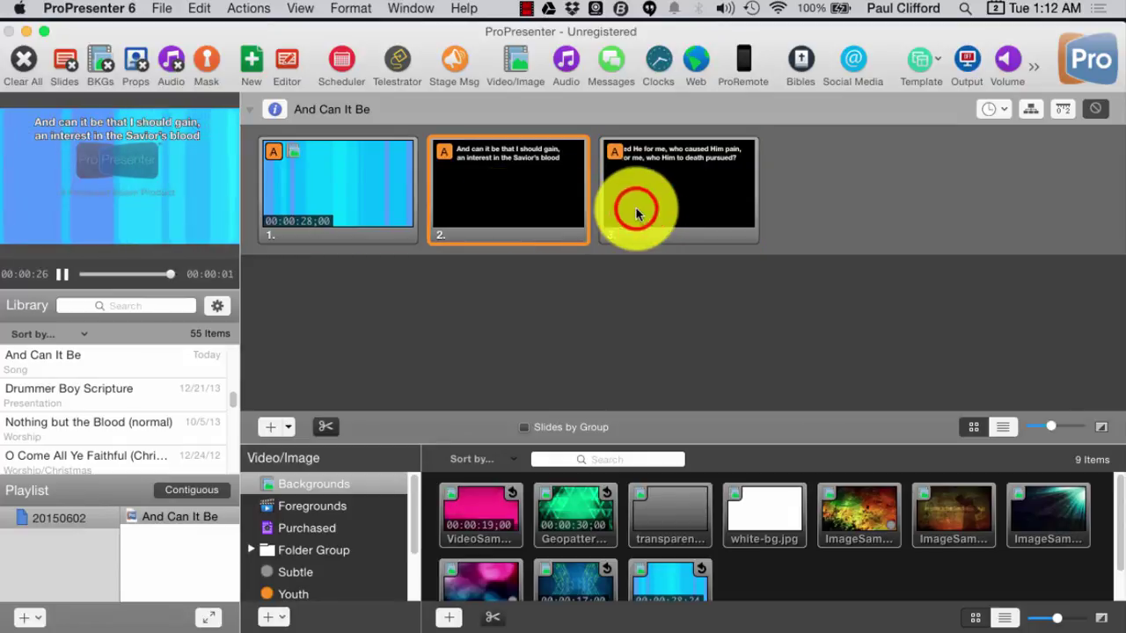
pyautogui.click(458, 231)
pyautogui.click(635, 220)
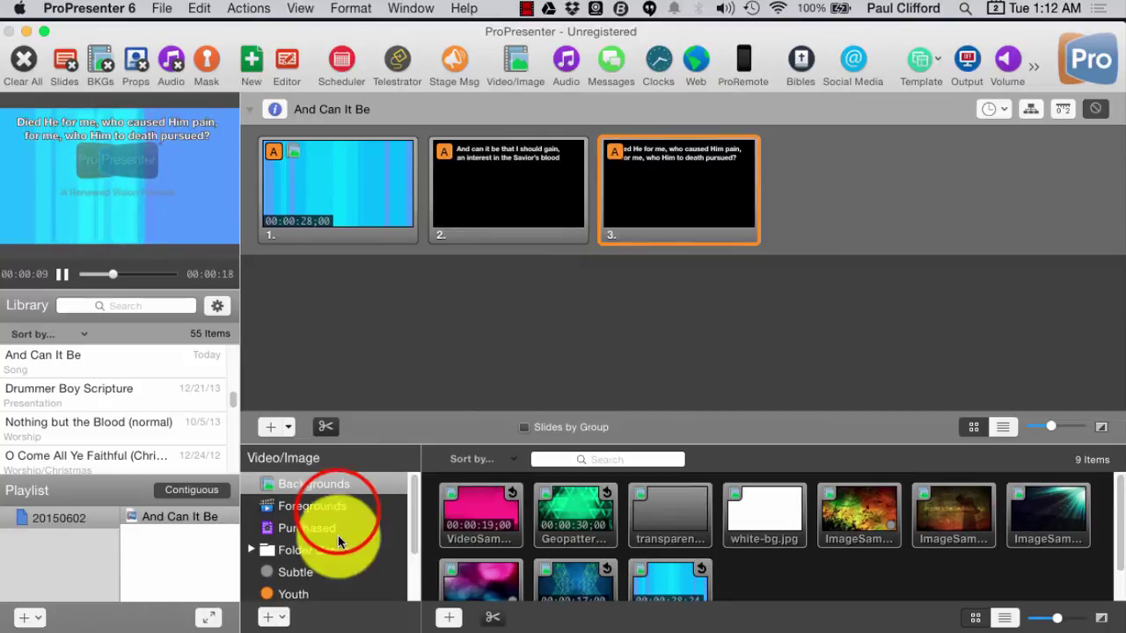
# View the media stored in Foregrounds and return to the Backgrounds media.
pyautogui.click(337, 510)
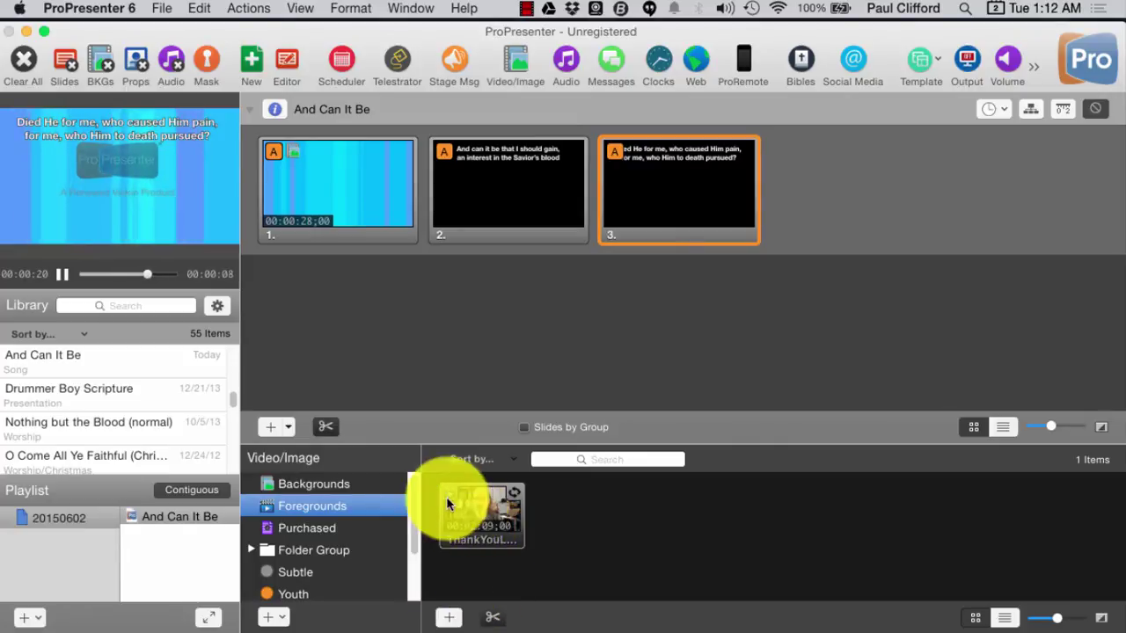
pyautogui.click(359, 485)
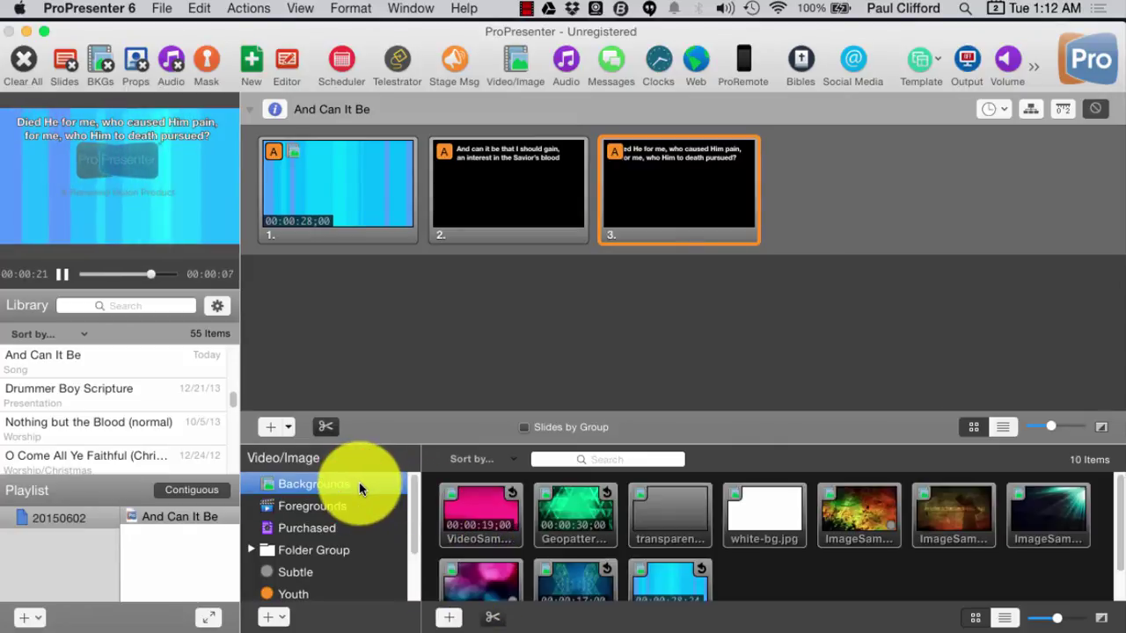